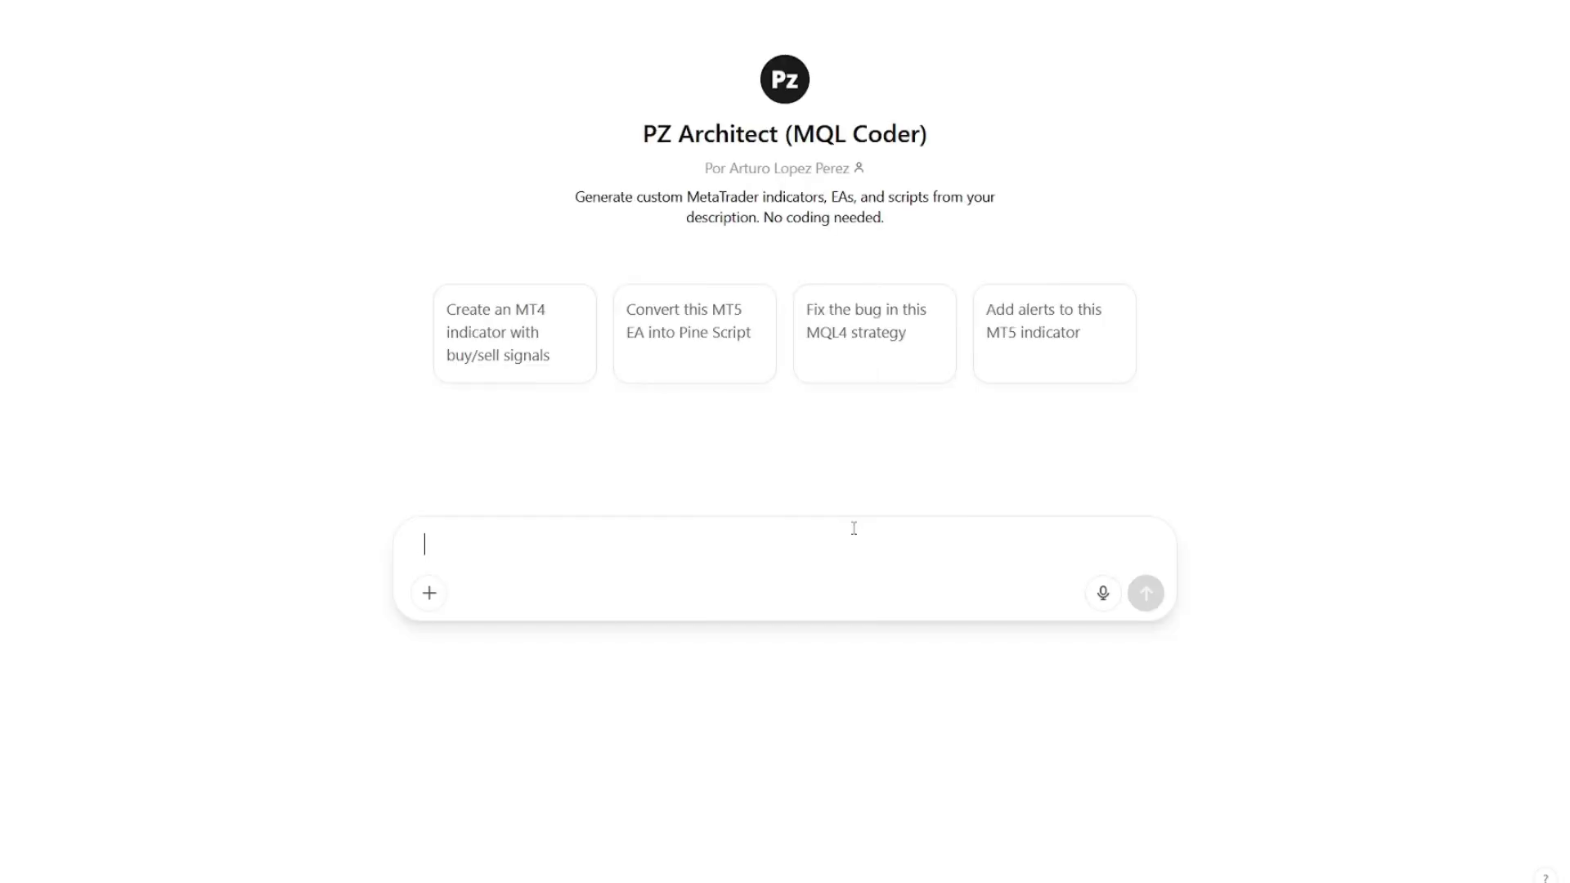
type("want a")
- Clear the mistyped text and type 'I want a breakout indicator with alerts.'
key("ctrl+a")
key("BackSpace")
type("I want ab re")
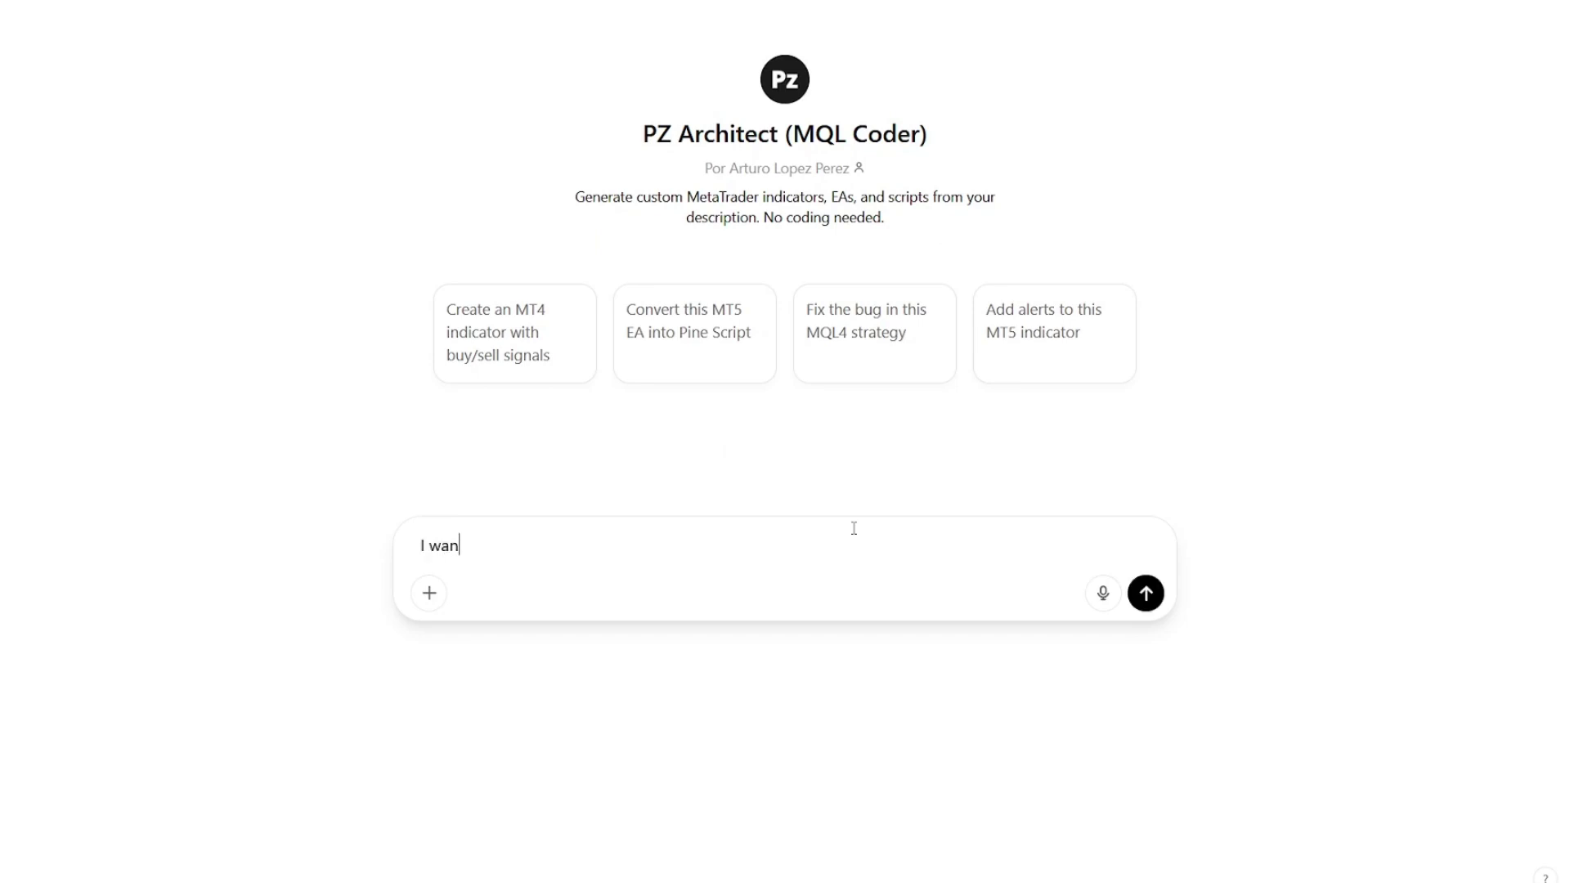
key("BackSpace")
key("BackSpace")
key("BackSpace")
type("reakout indicator ")
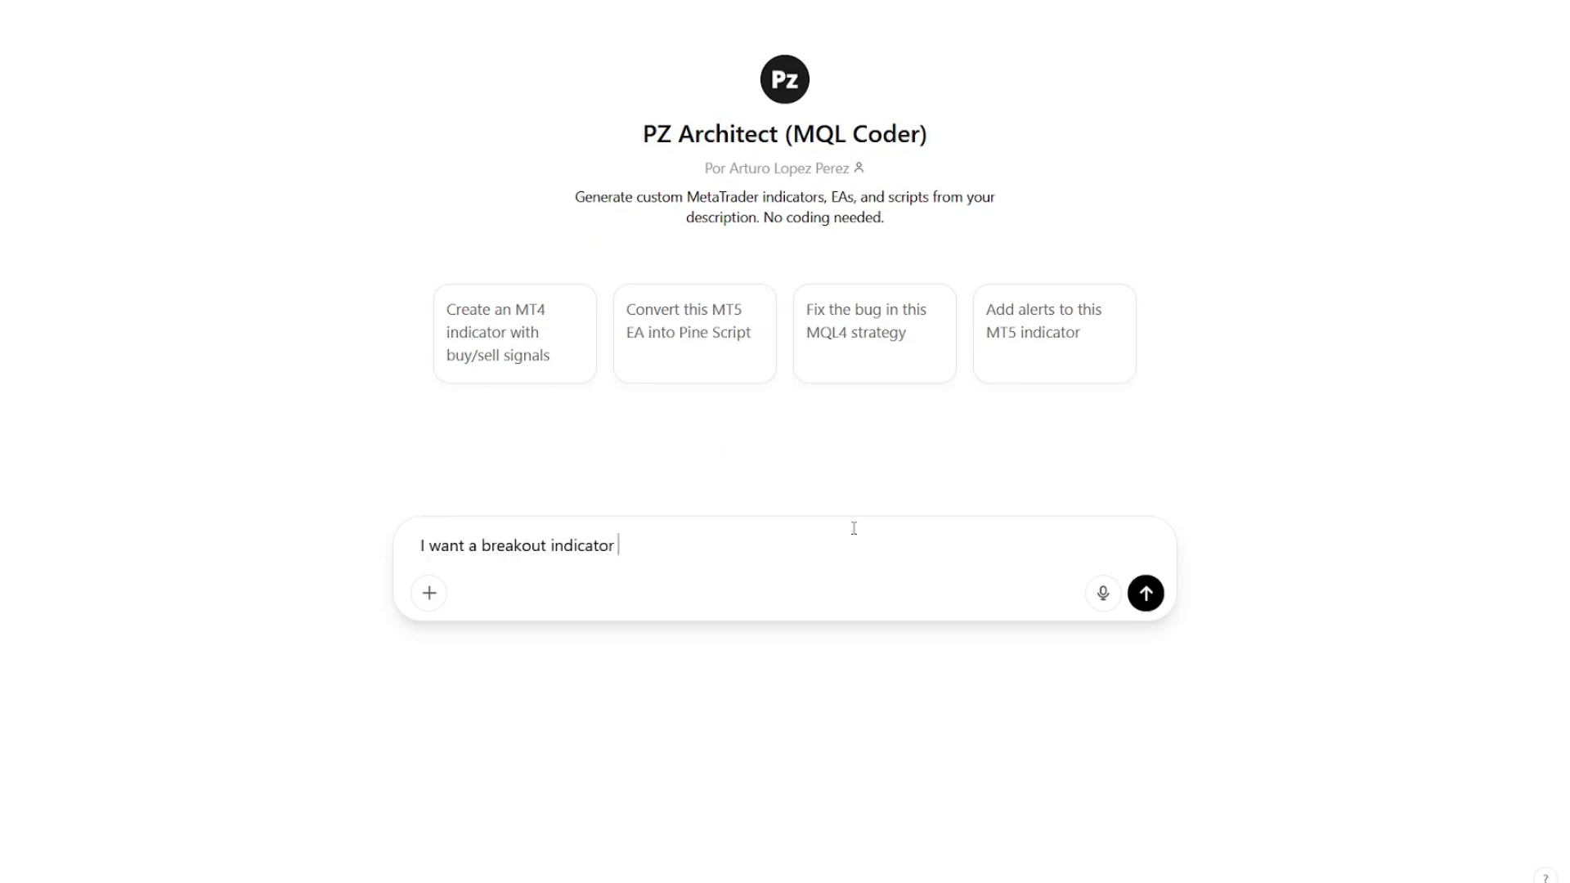
type("with alerts.")
- Send the request and type the breakout definition: close above the last X bars' high, opposite for shorts
key("Return")
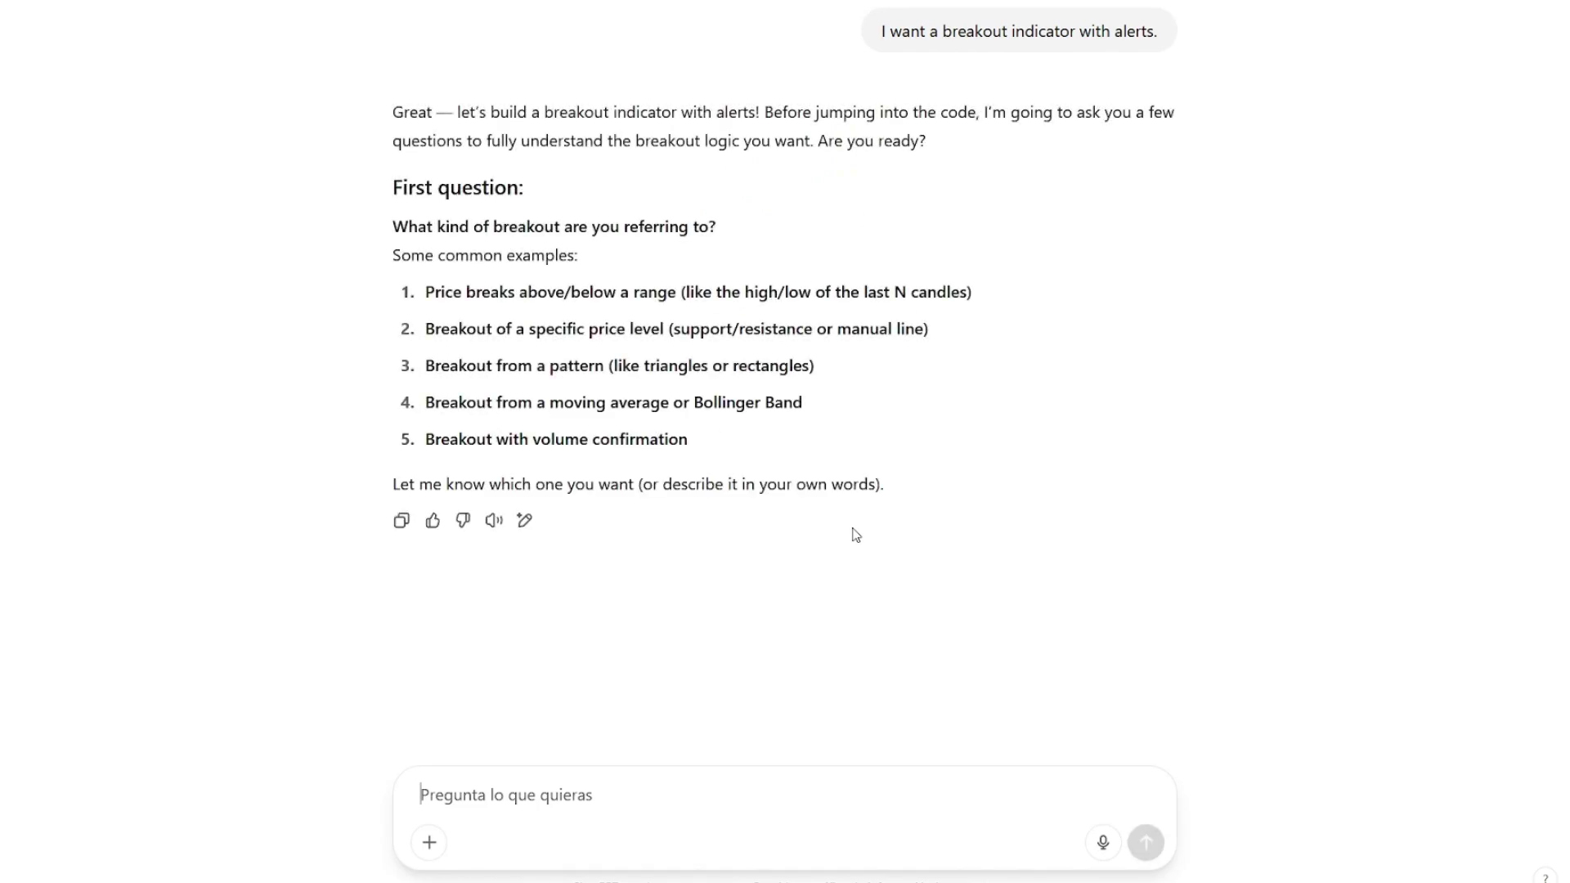
type("A bullish b")
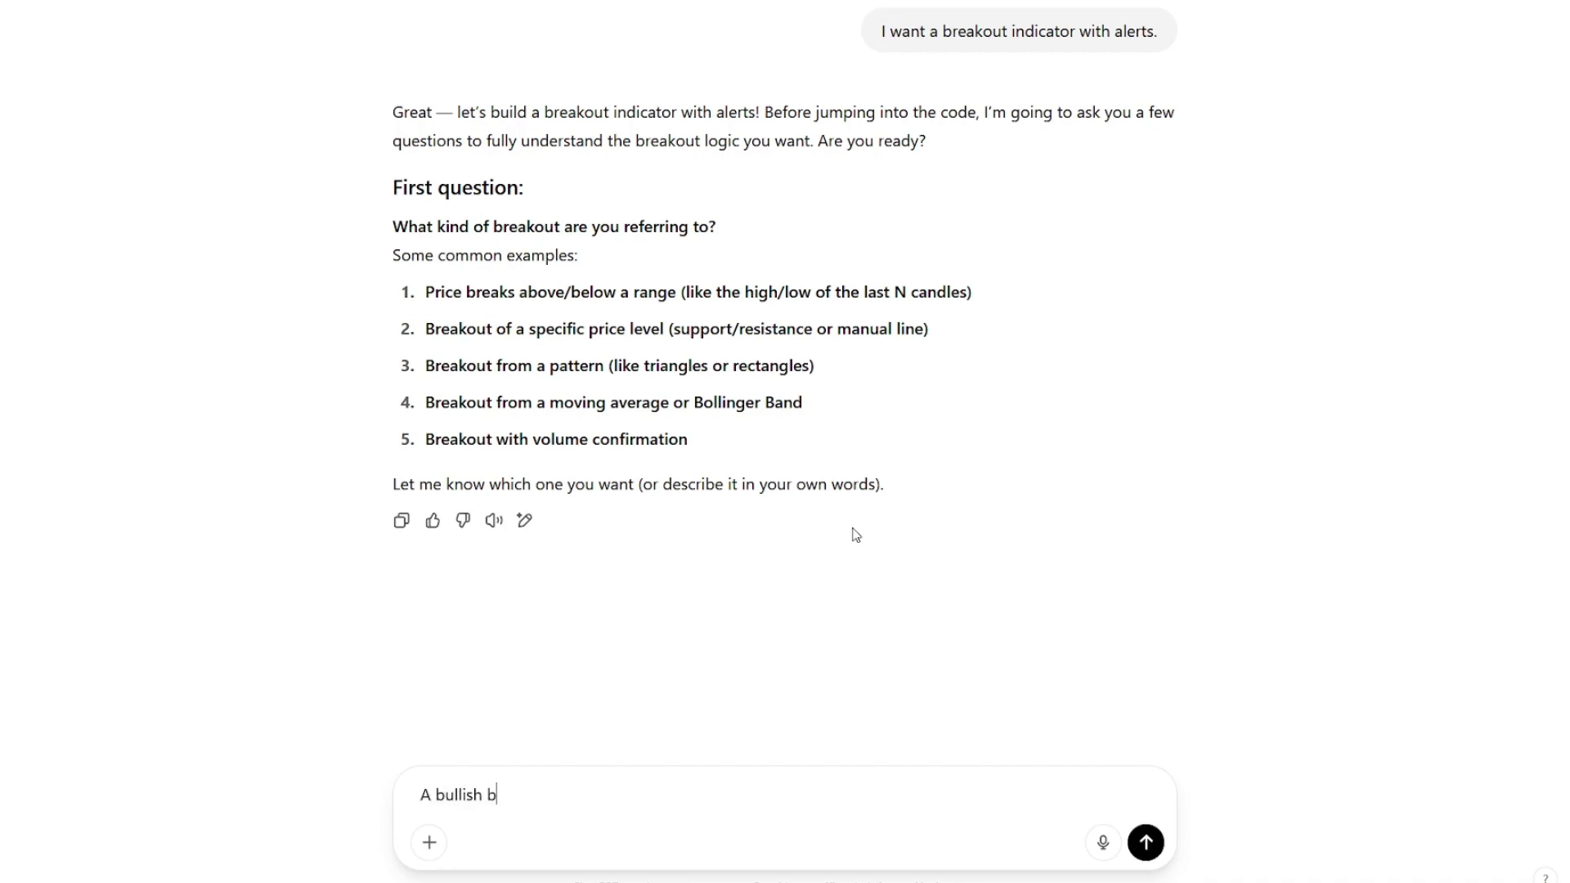
type("reakout is when the cl")
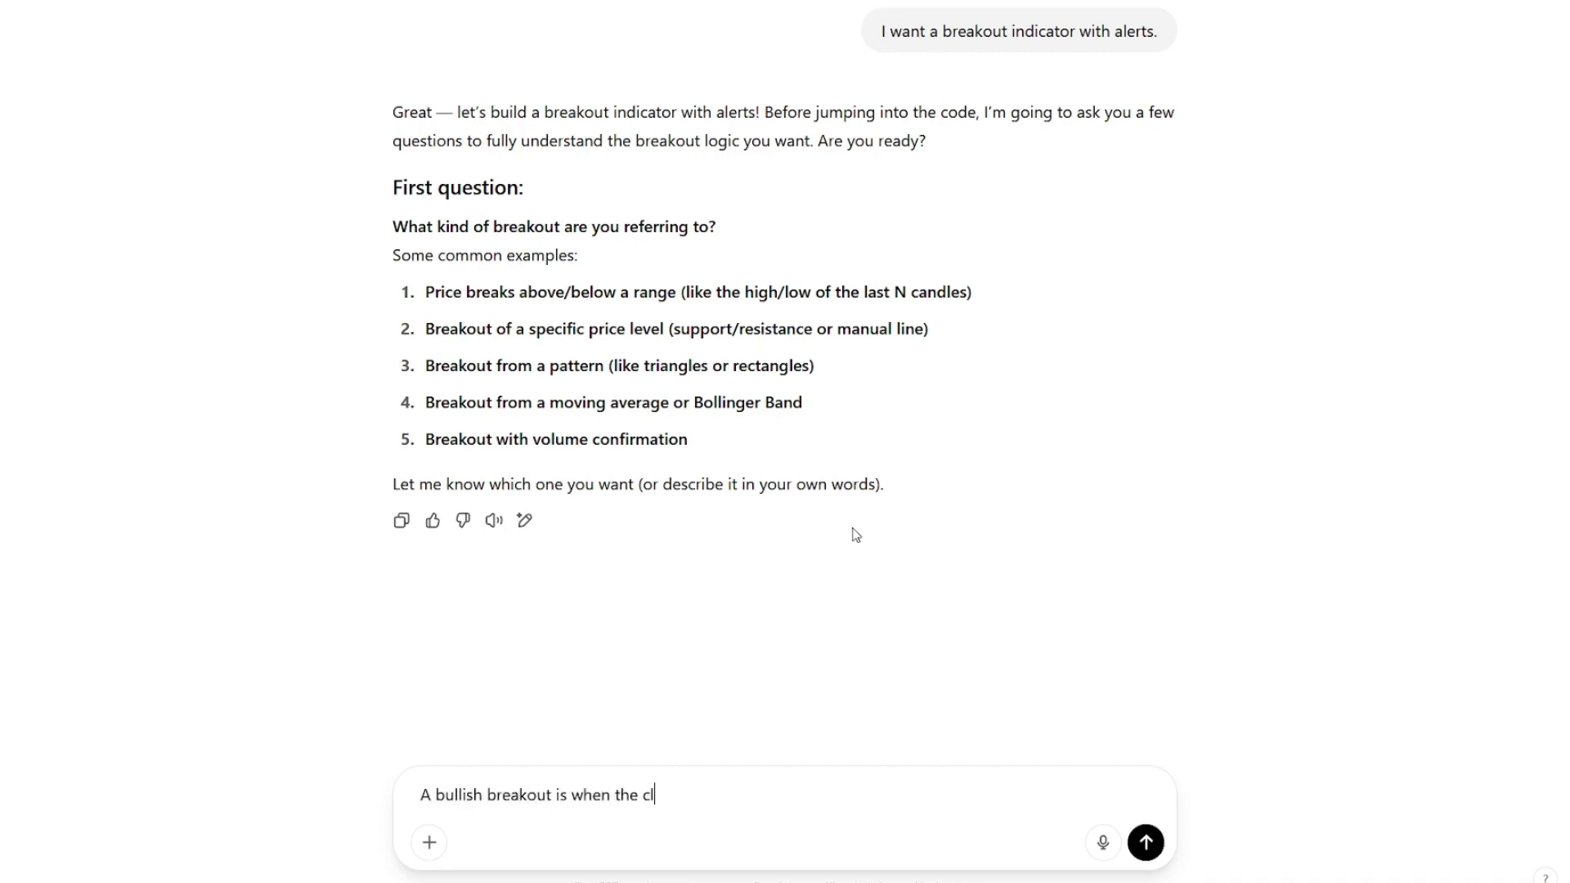
type("ose price of curr")
type("ent bar closes above highe")
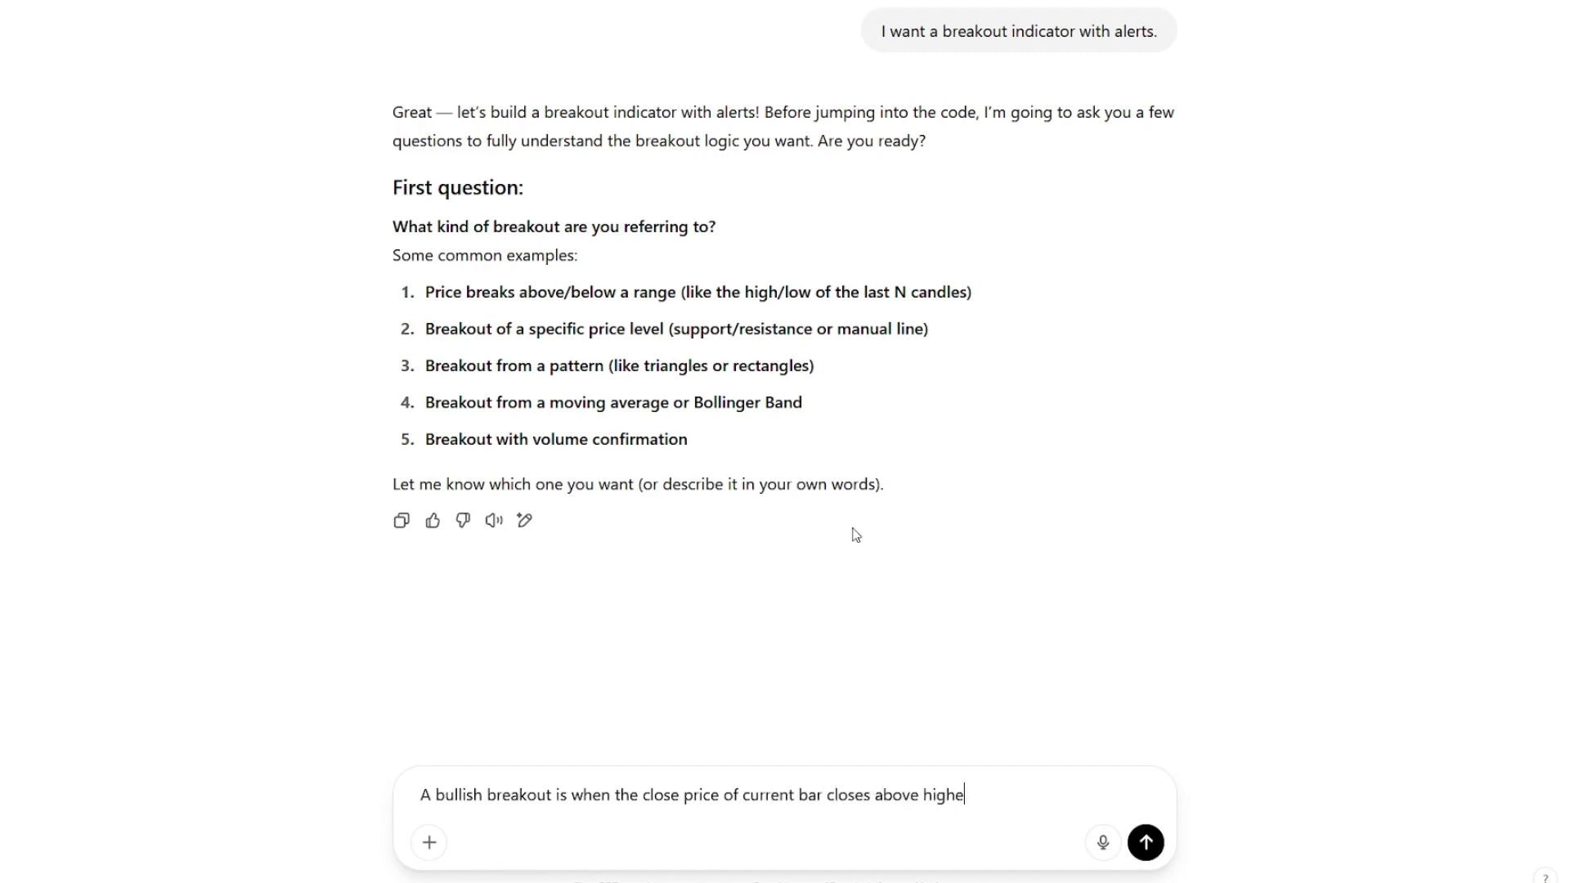
type("st of last X bars.")
type(" Oppo")
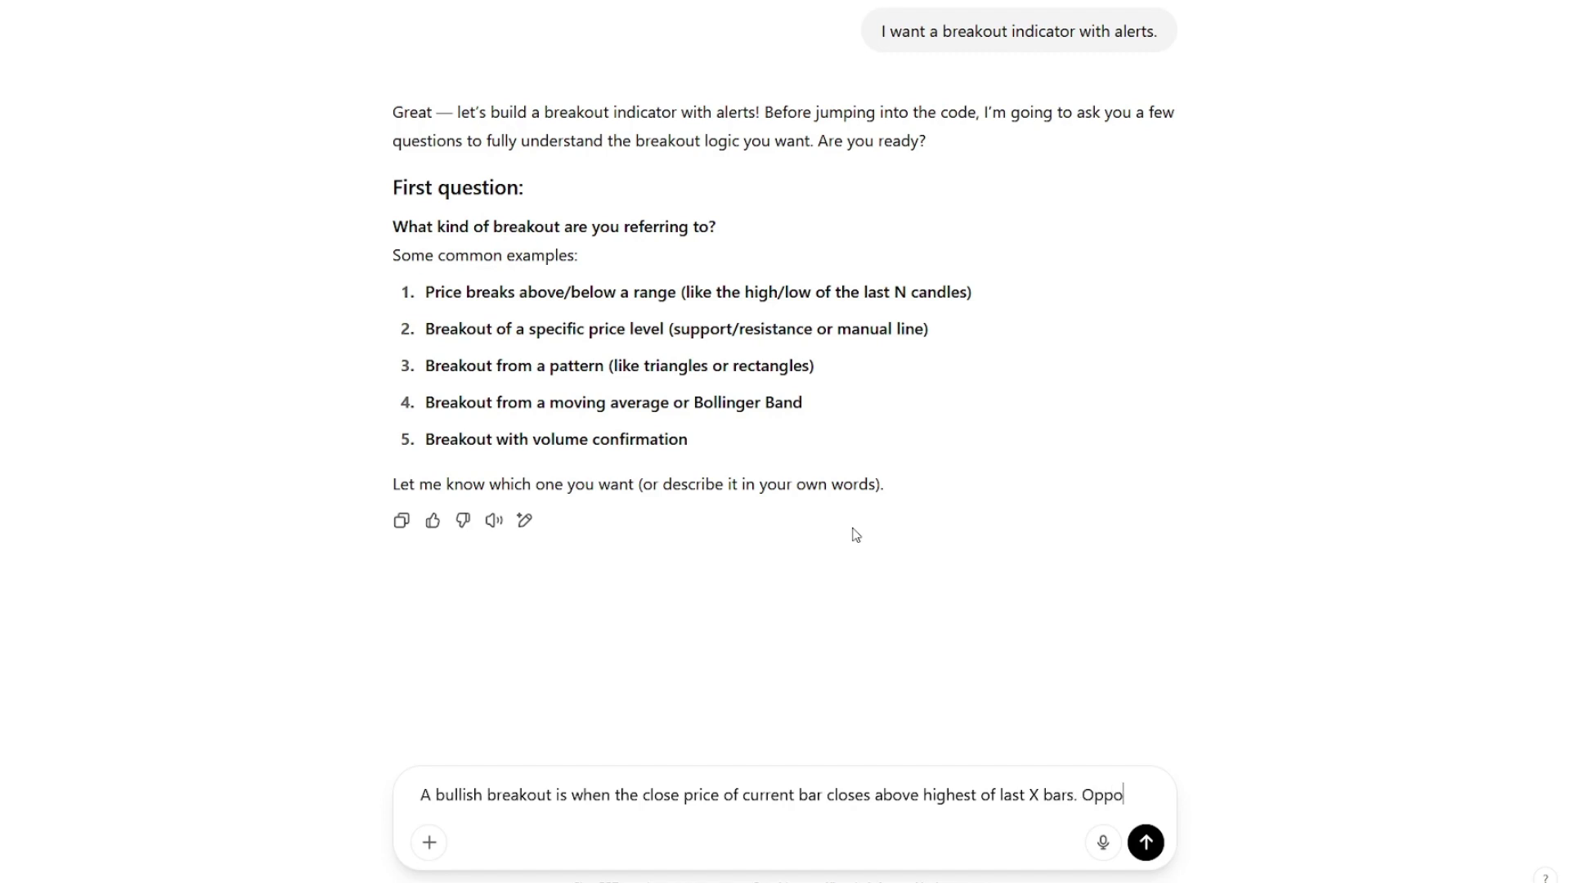
type("site for short.s")
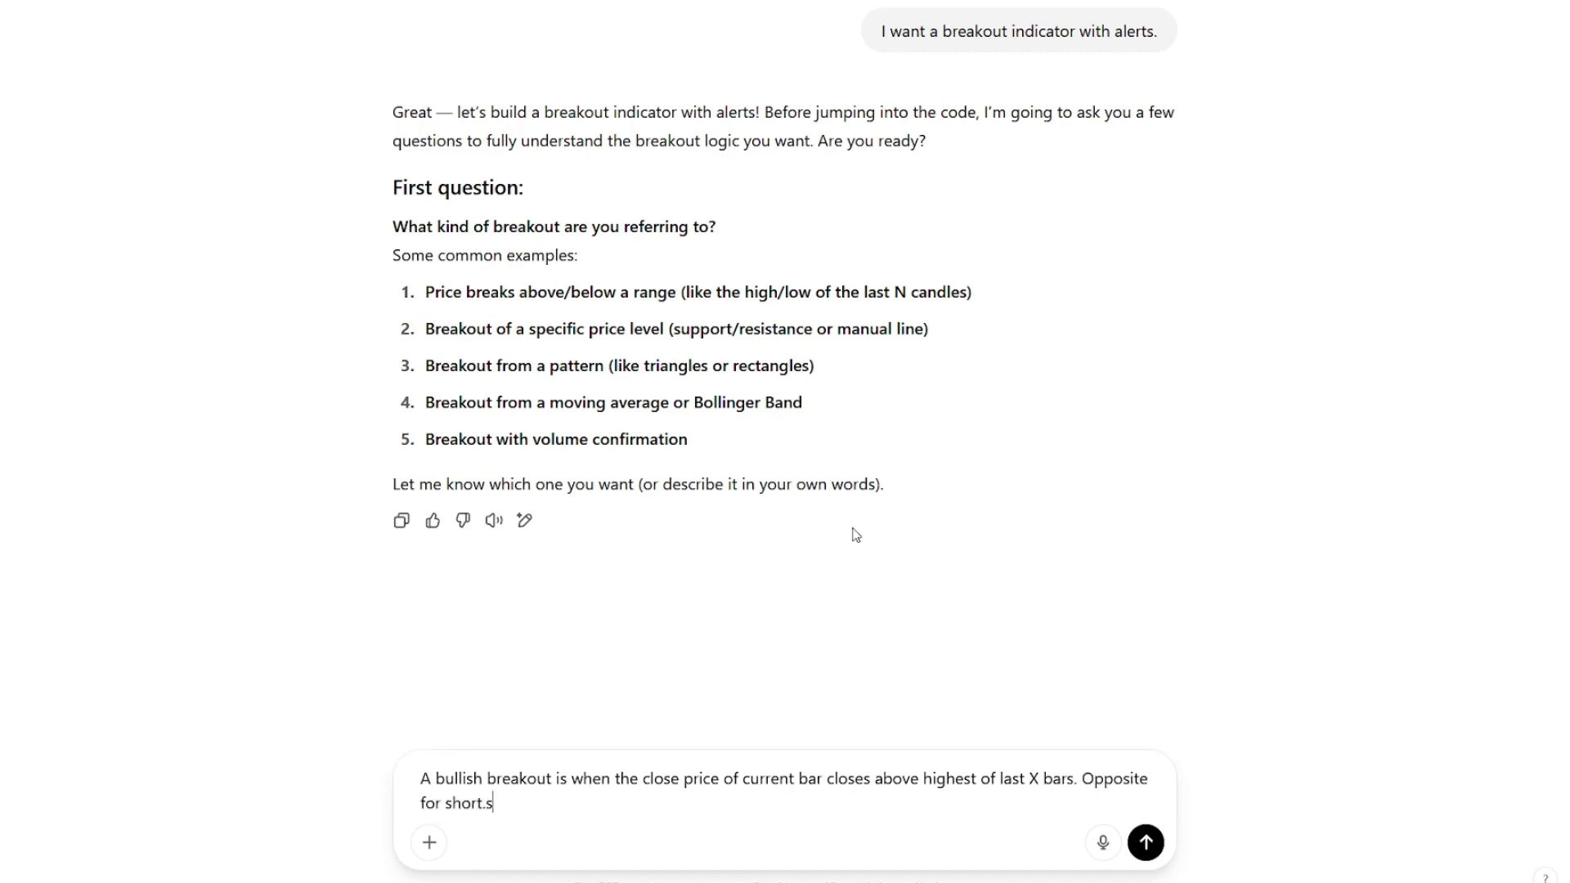
key("BackSpace")
key("BackSpace")
type("s")
- Send the definition and draft blue/red arrows with visual, pop-up and email alerts
key("Return")
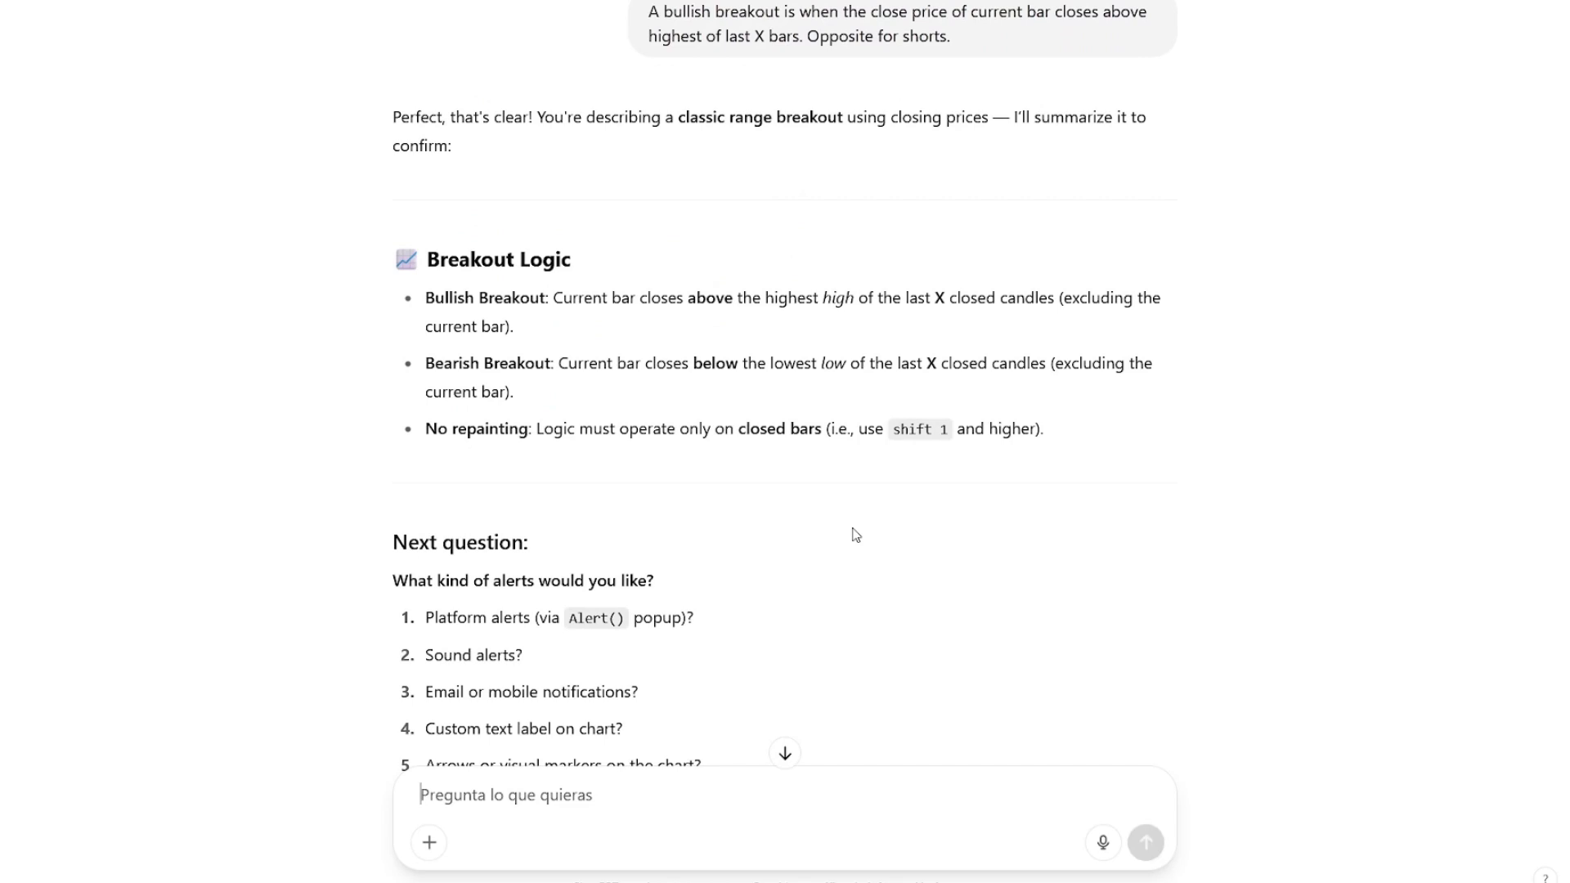
scroll(855, 535, "down", 2)
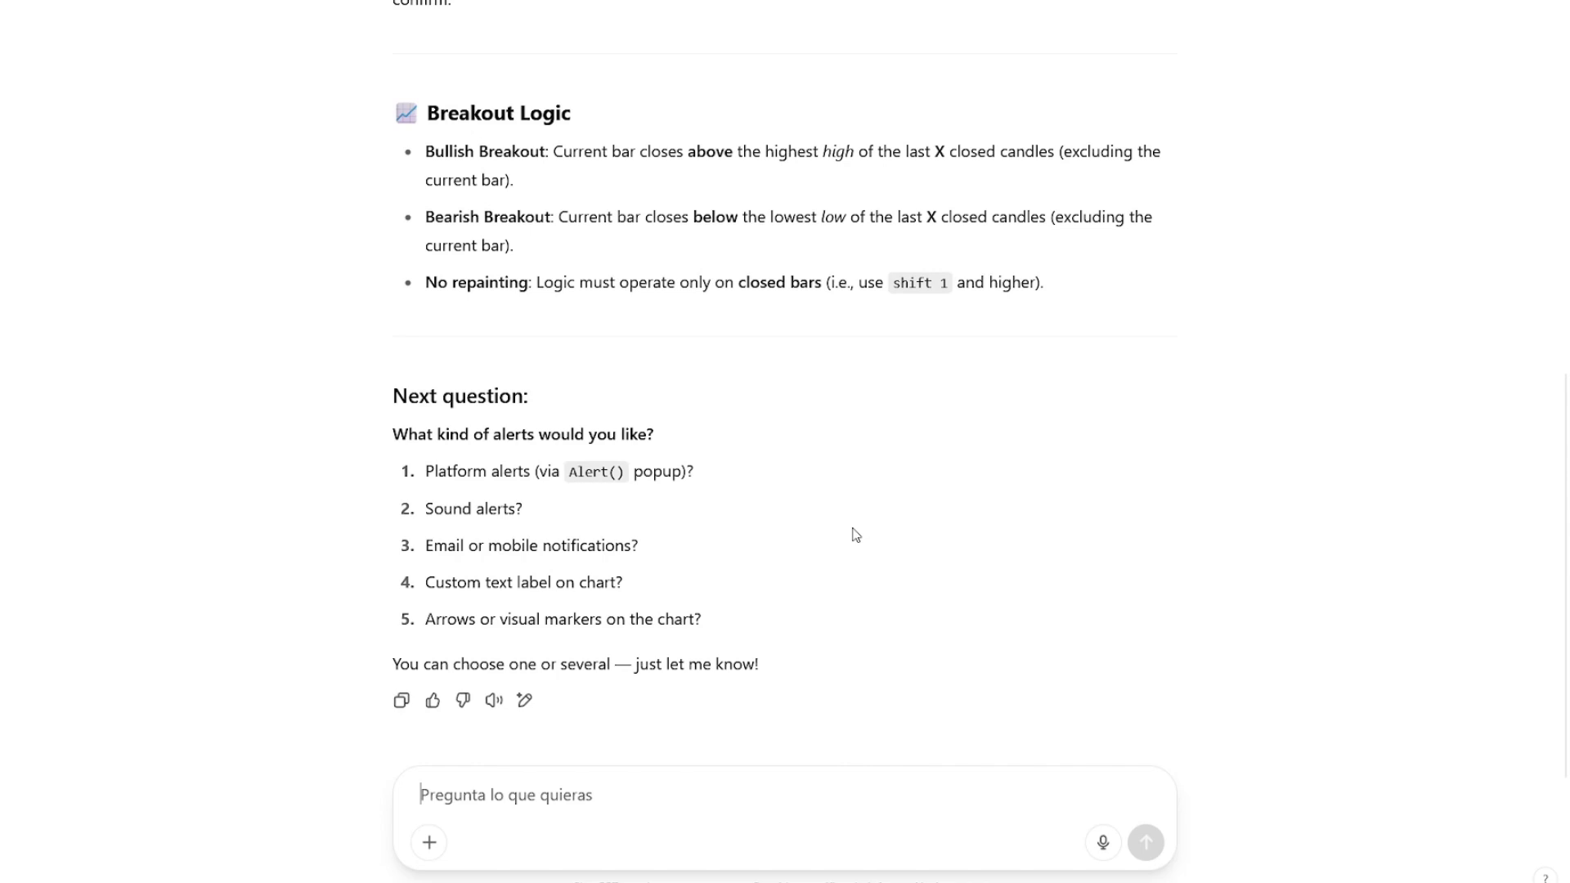
type("I want the")
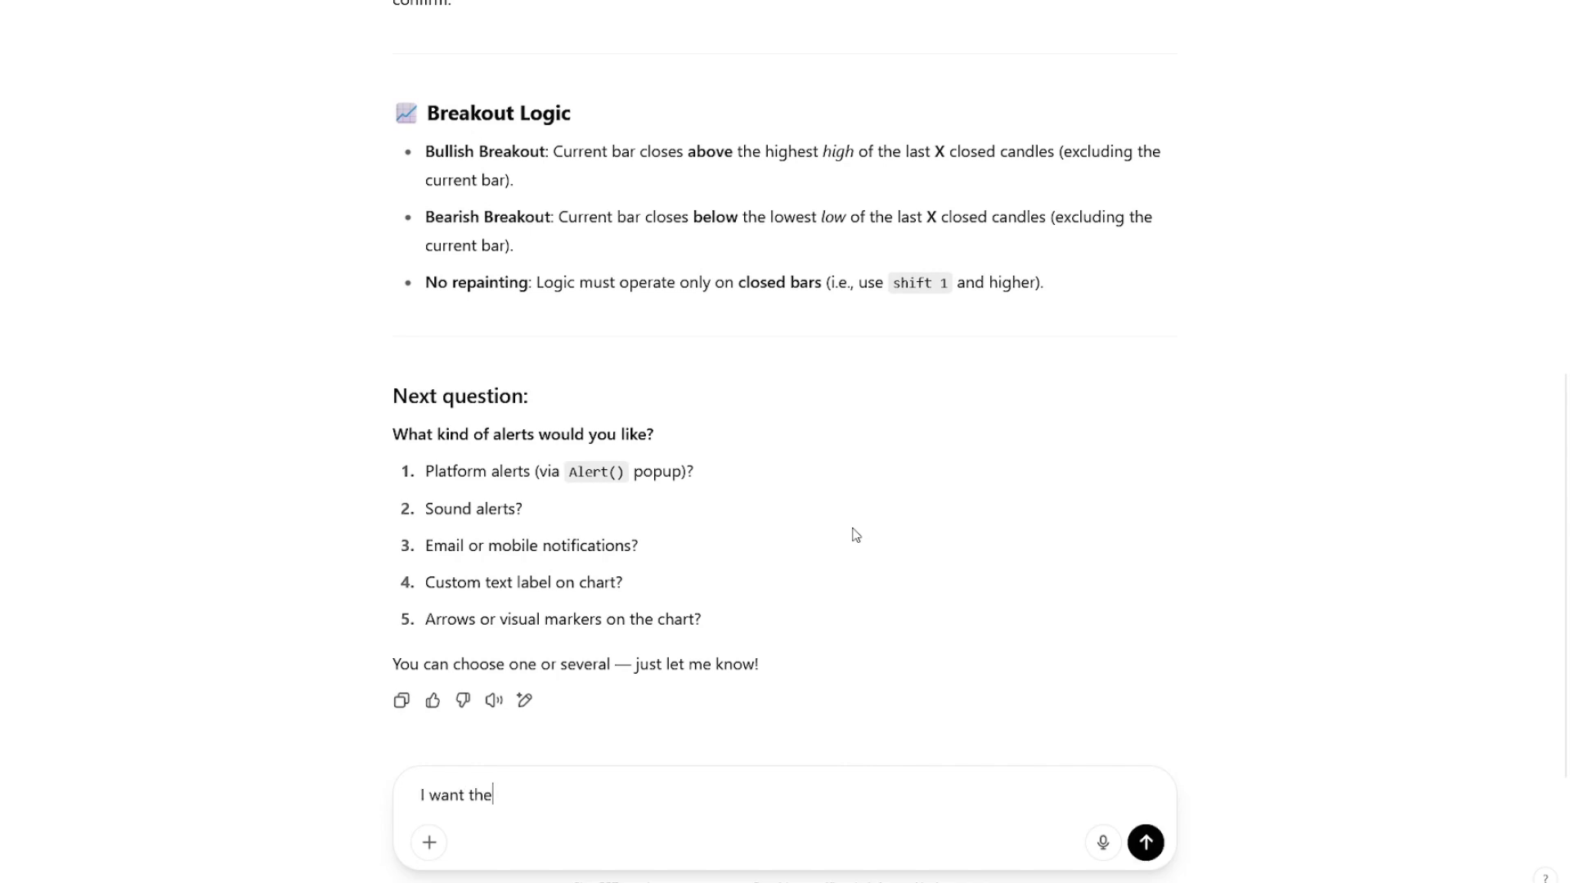
type(" indicator to")
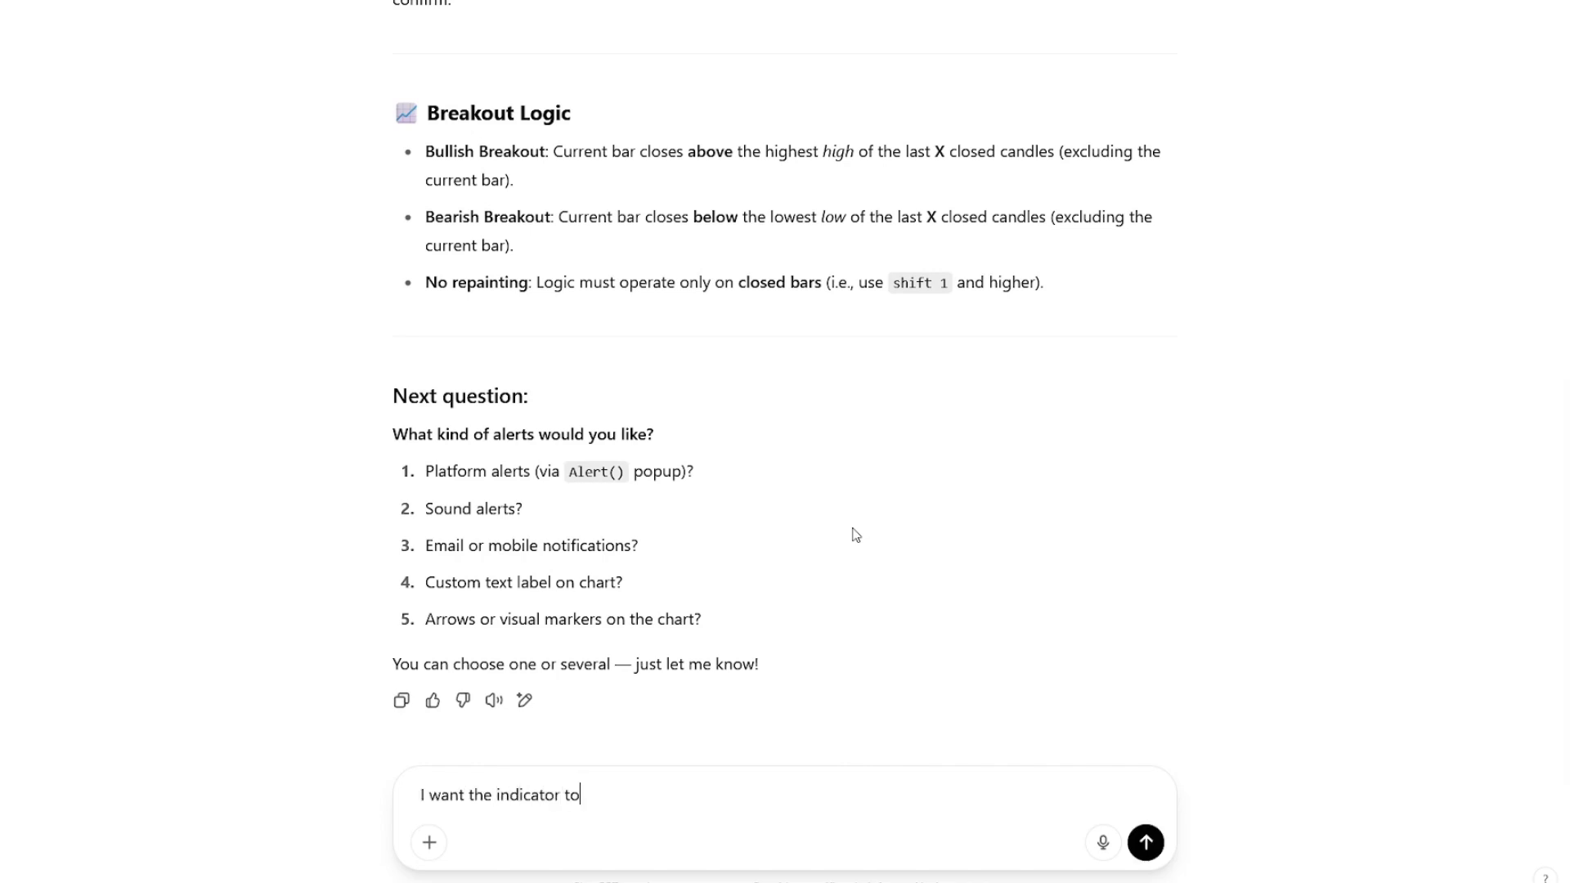
type(" plot arrows,")
type(" blue and red,")
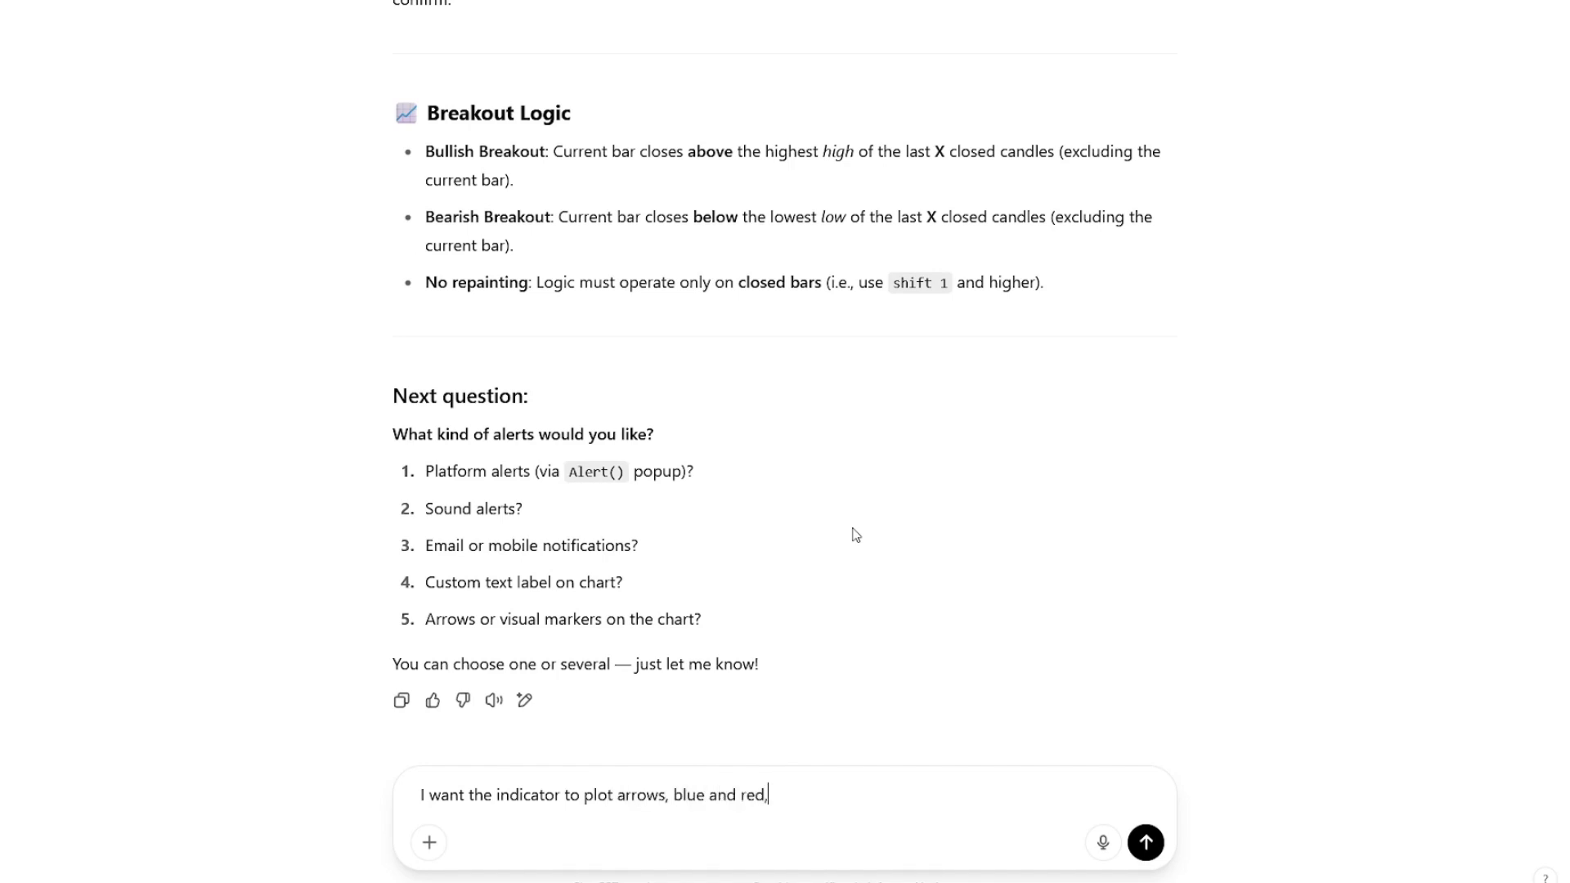
type(" and raise")
type("visual visual, pop up ")
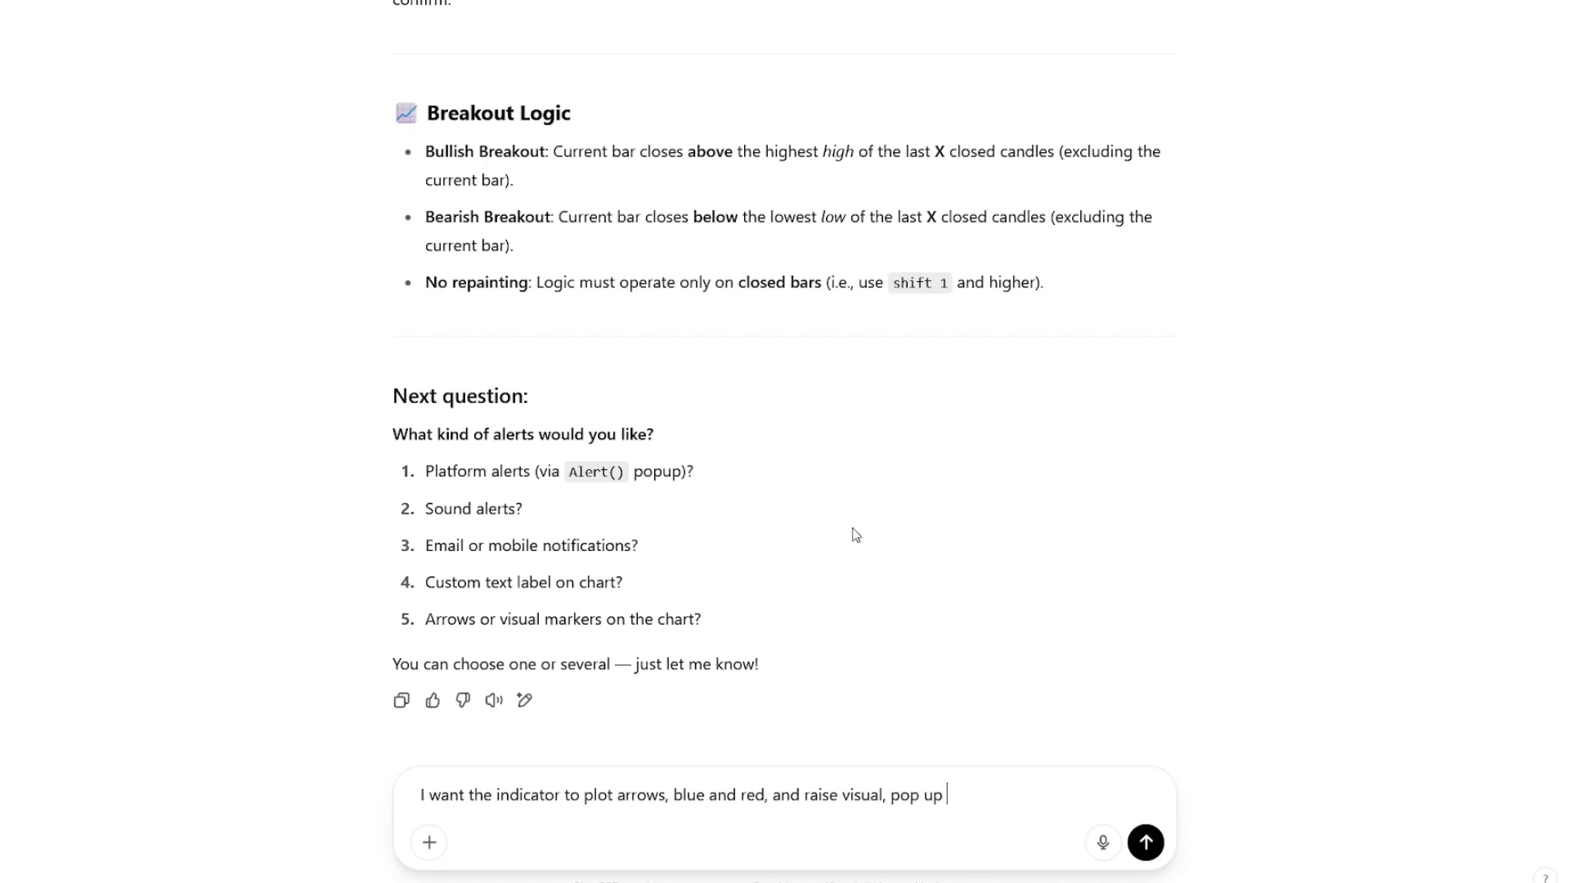
type("and email em")
key("BackSpace")
key("BackSpace")
type("alerts,")
type(" but these al")
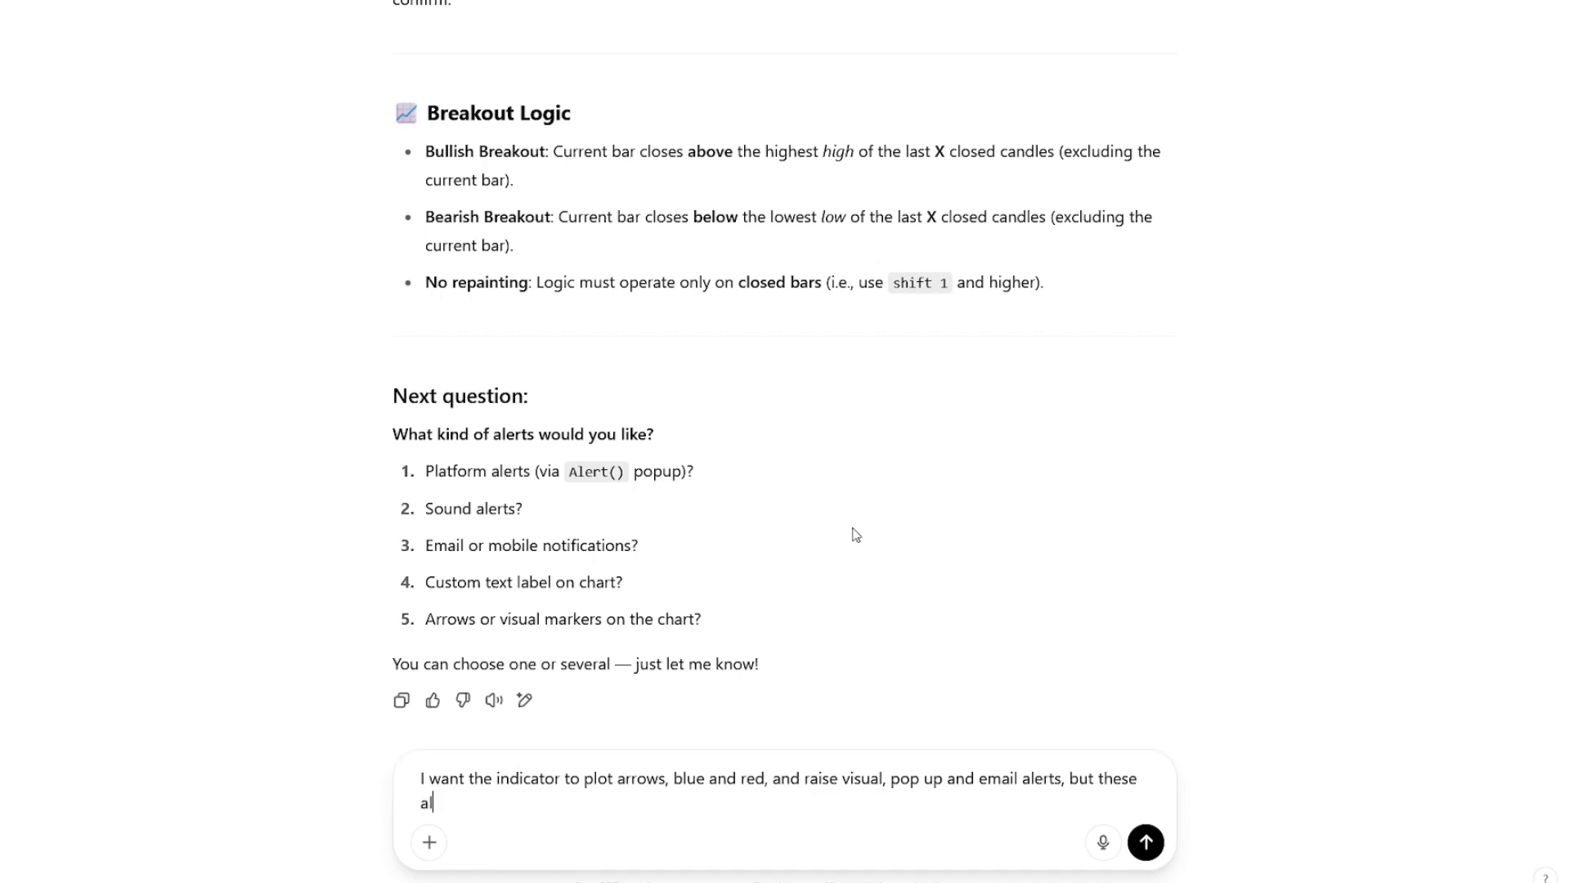
type("erts are disabled by defa")
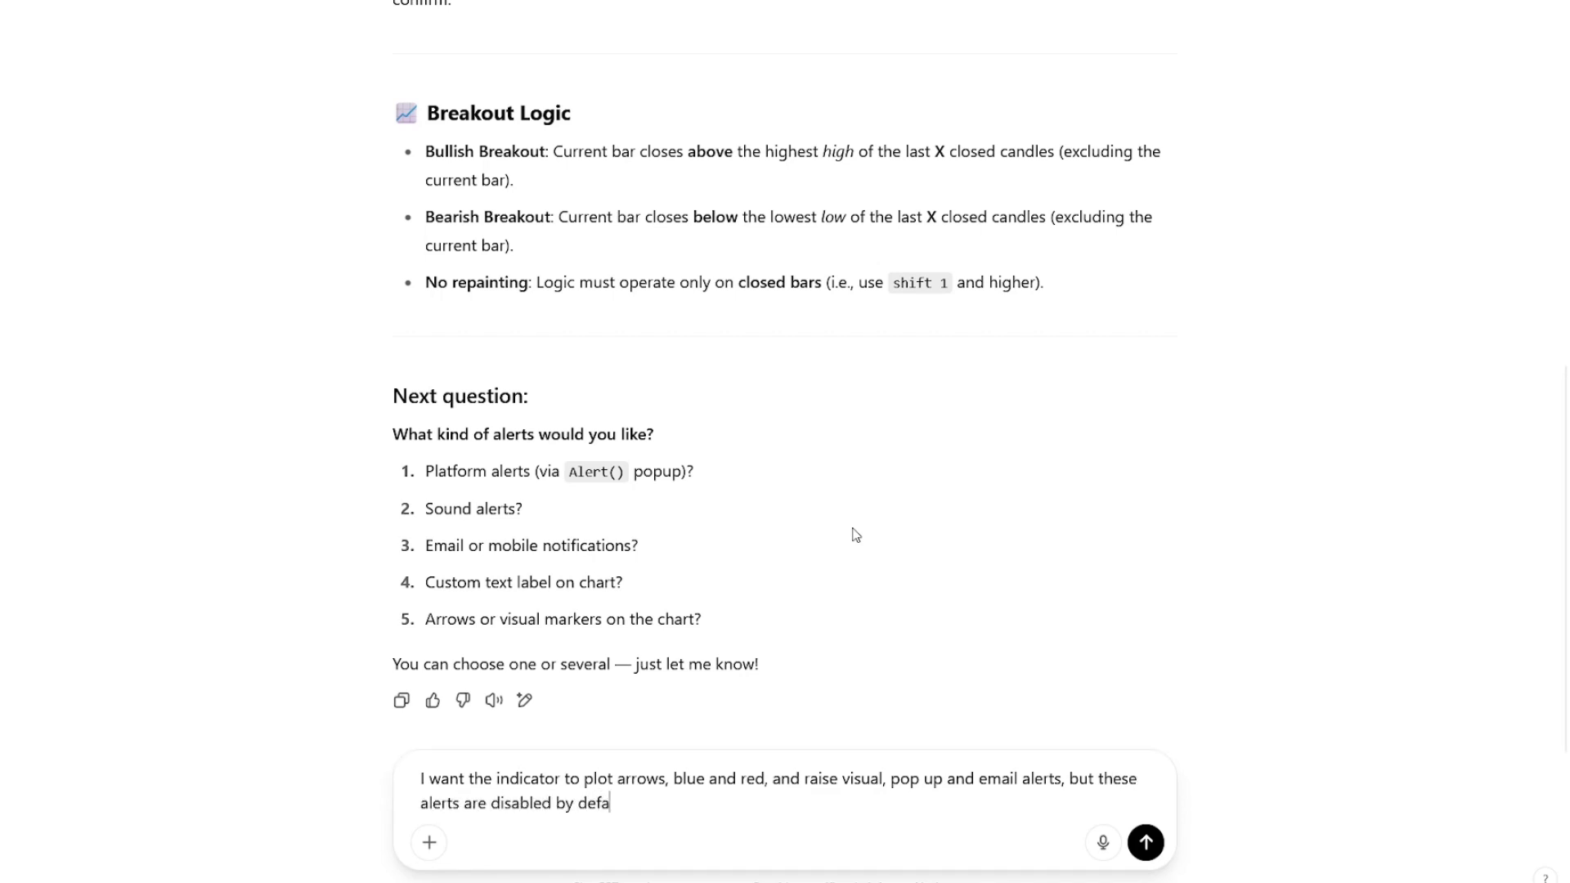
type("ult in the input p")
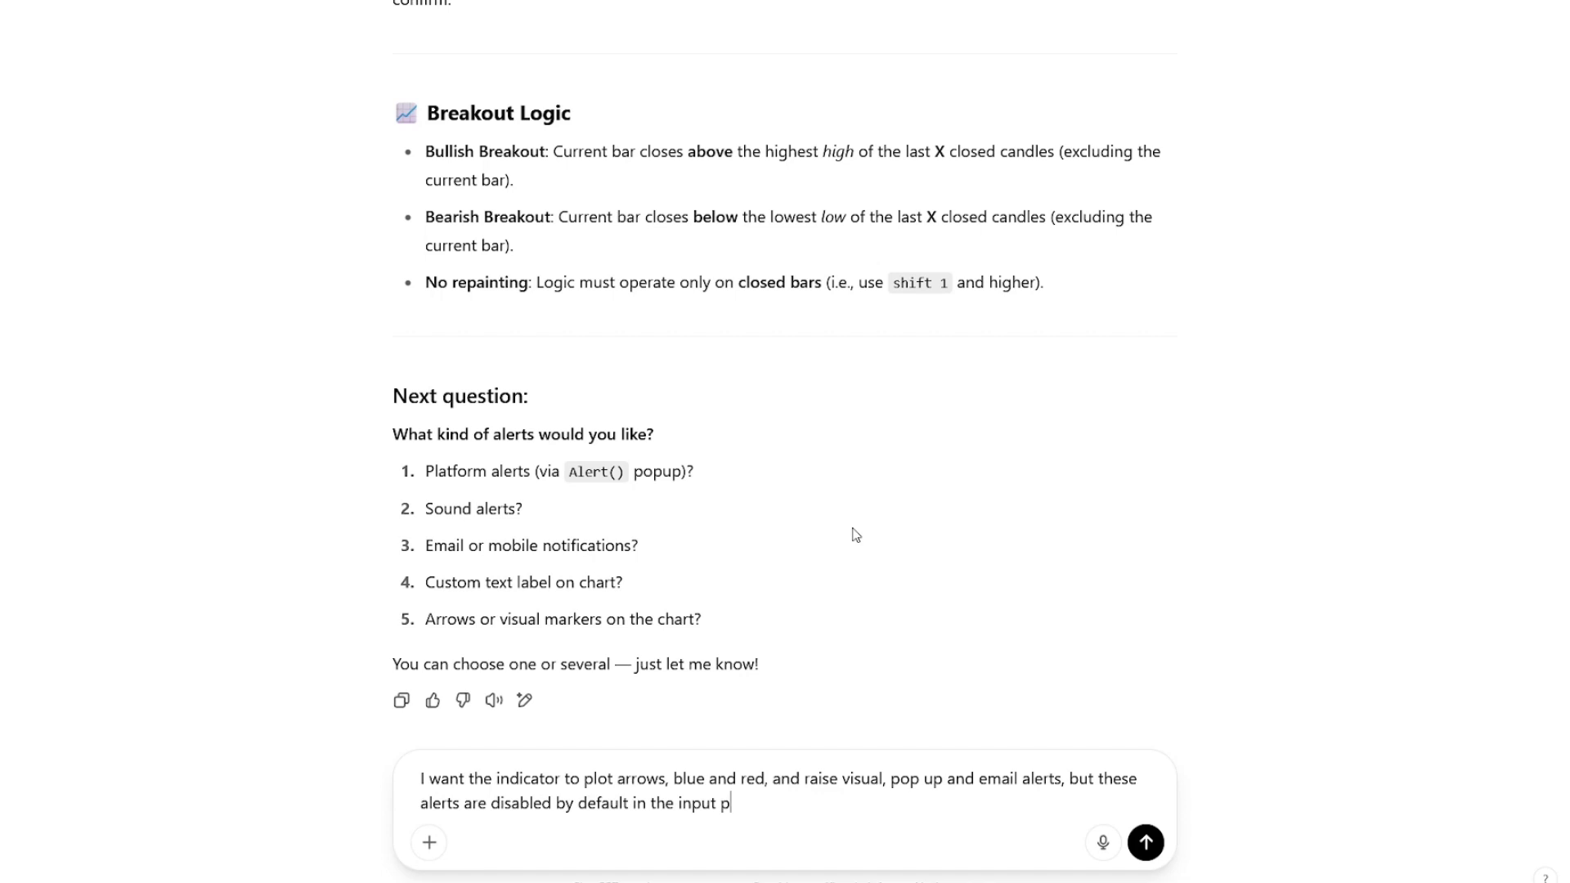
type("arameters of the indica")
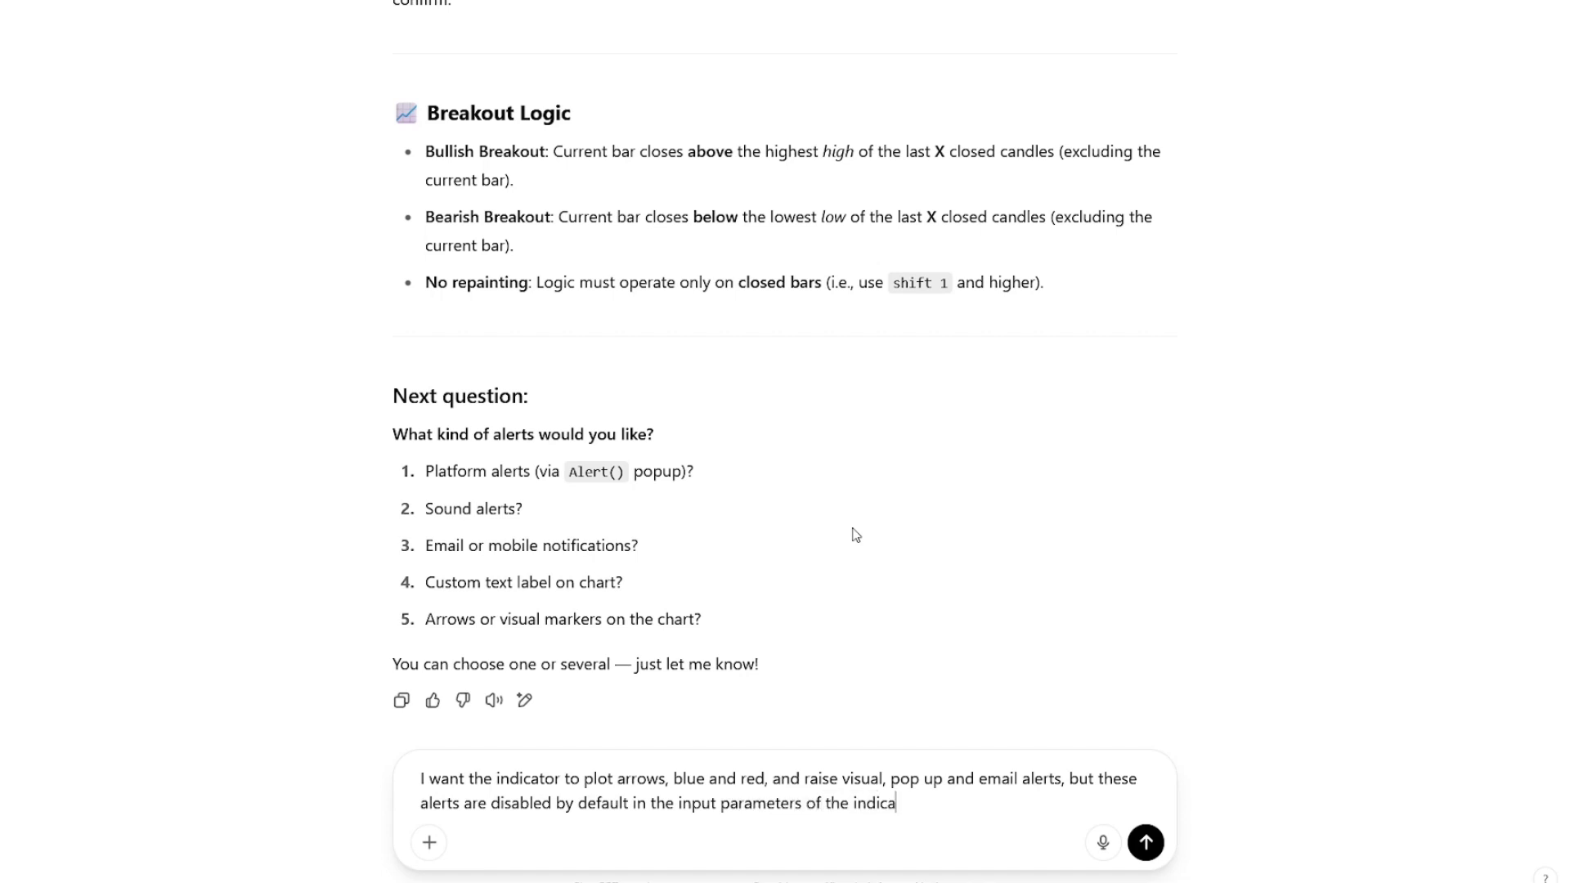
type("tor.")
- Send the reply requesting blue/red arrows and visual, pop-up and email alerts
key("Return")
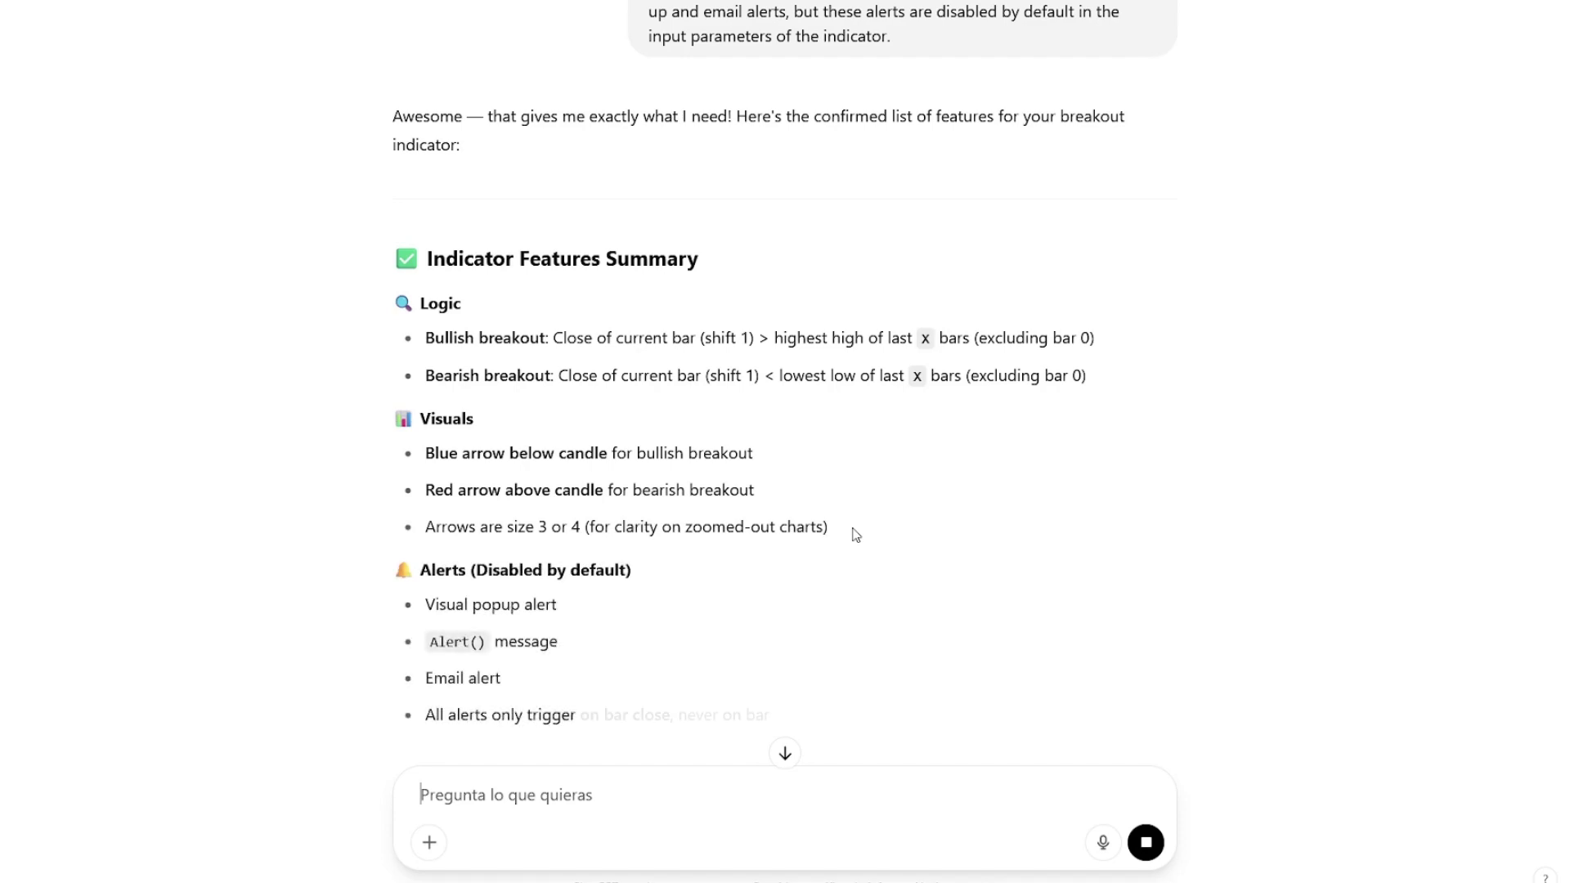
scroll(874, 508, "down", 1)
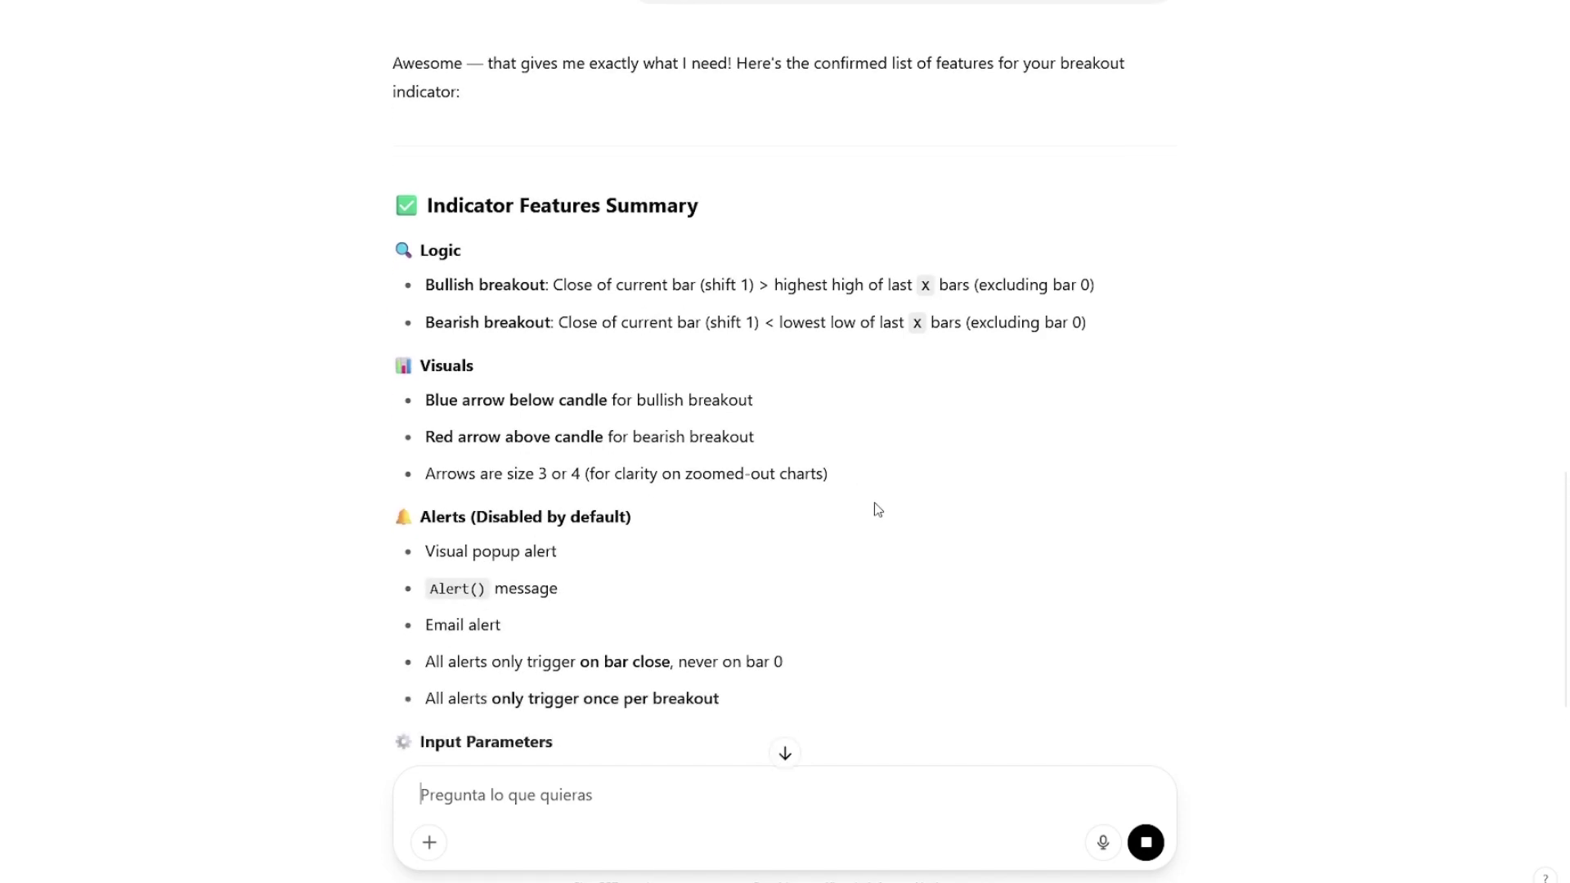
scroll(877, 510, "down", 2)
scroll(877, 509, "down", 2)
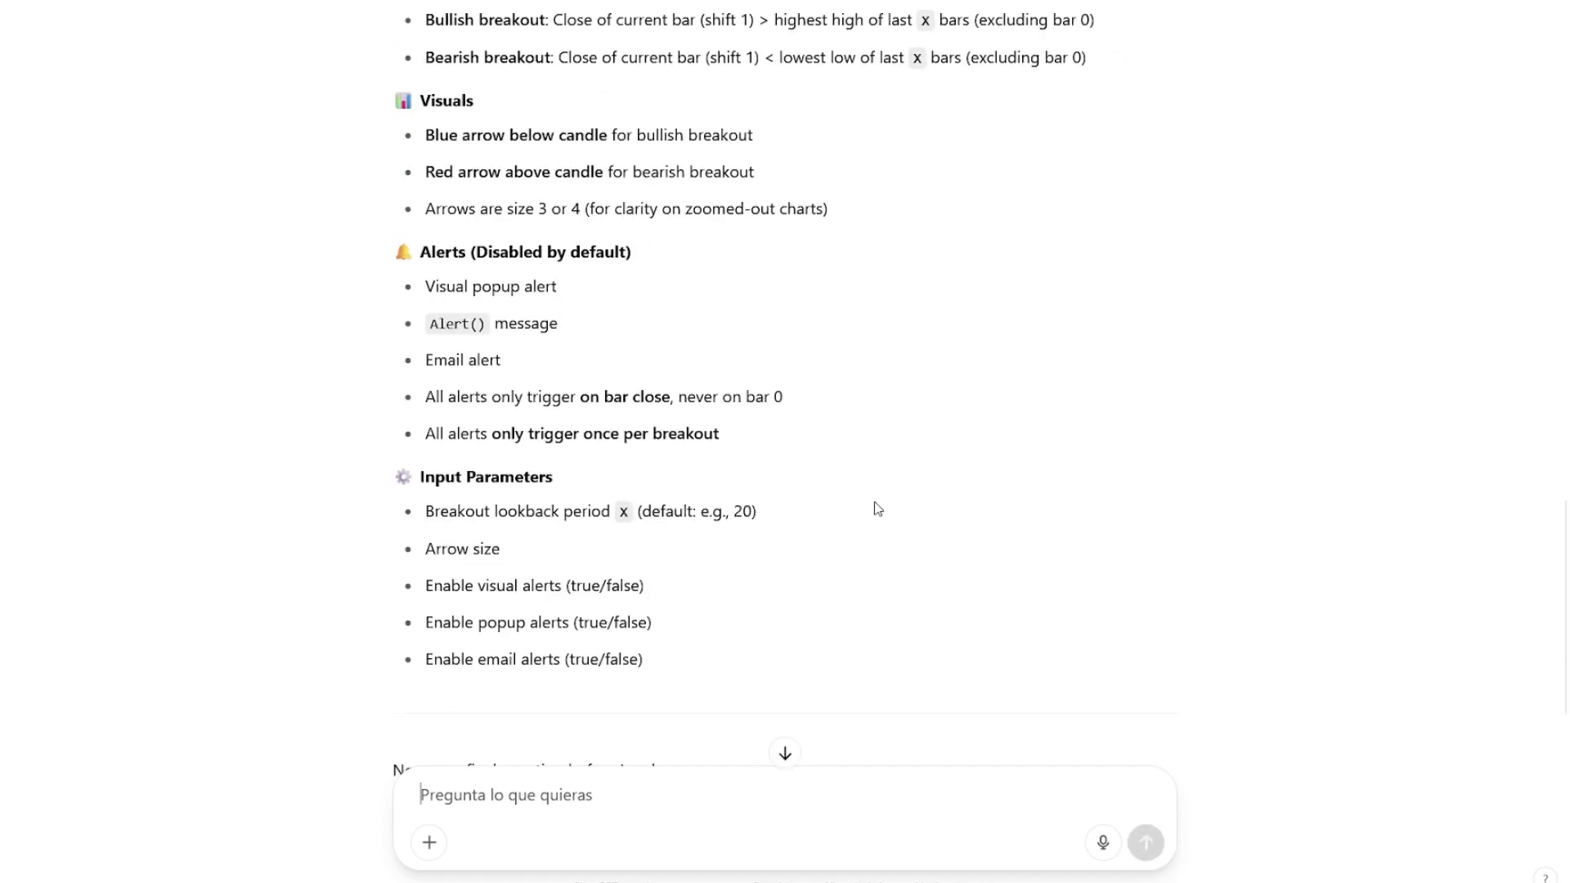
scroll(1003, 485, "down", 2)
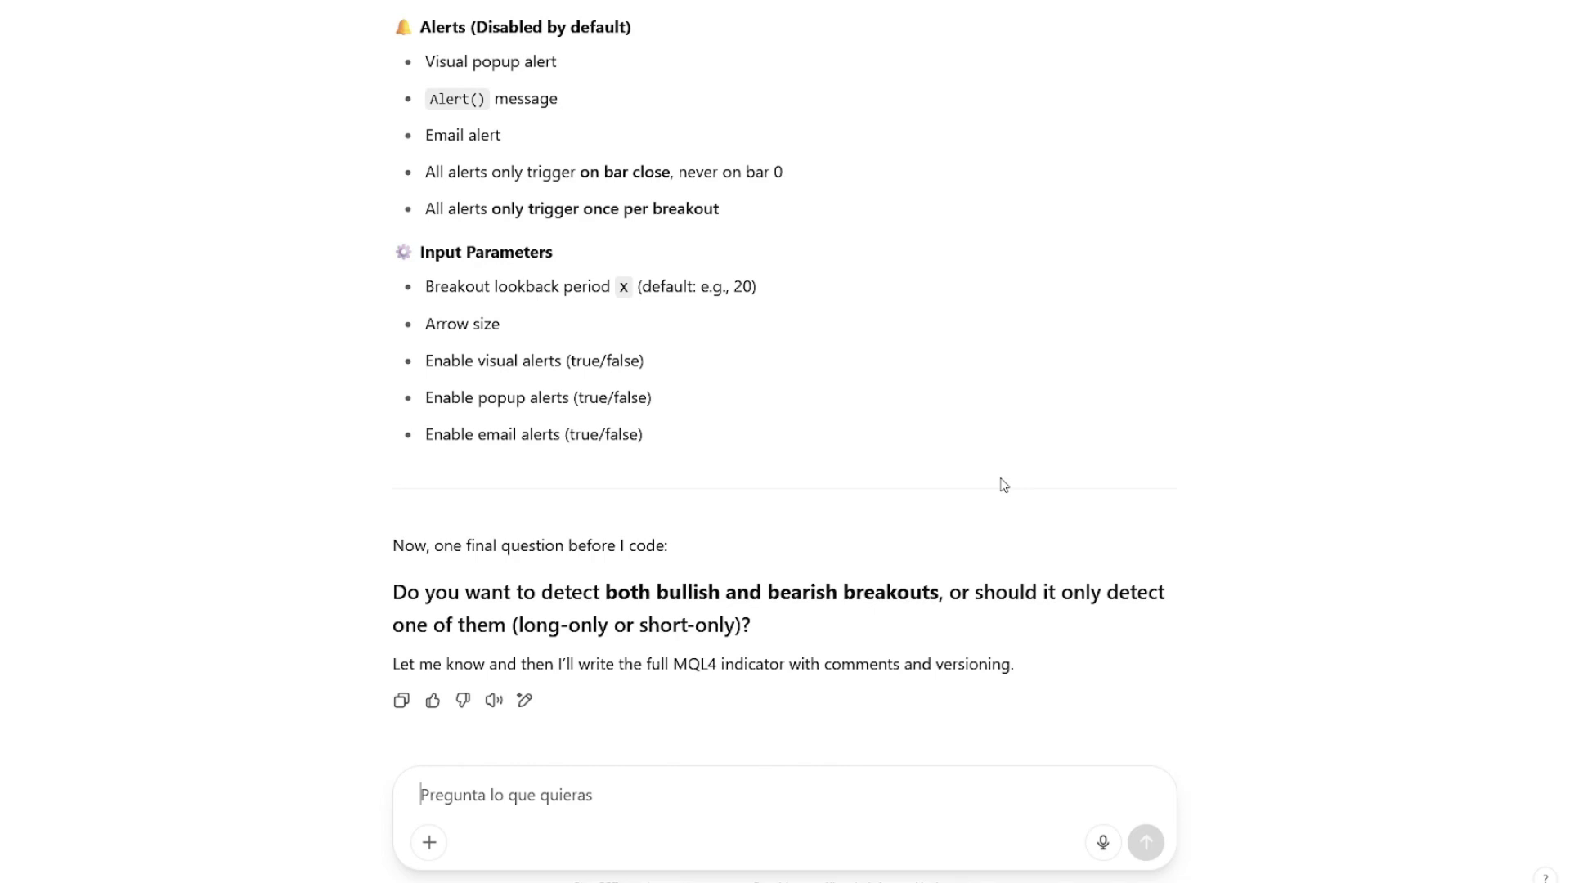
type("I want the indicator o f")
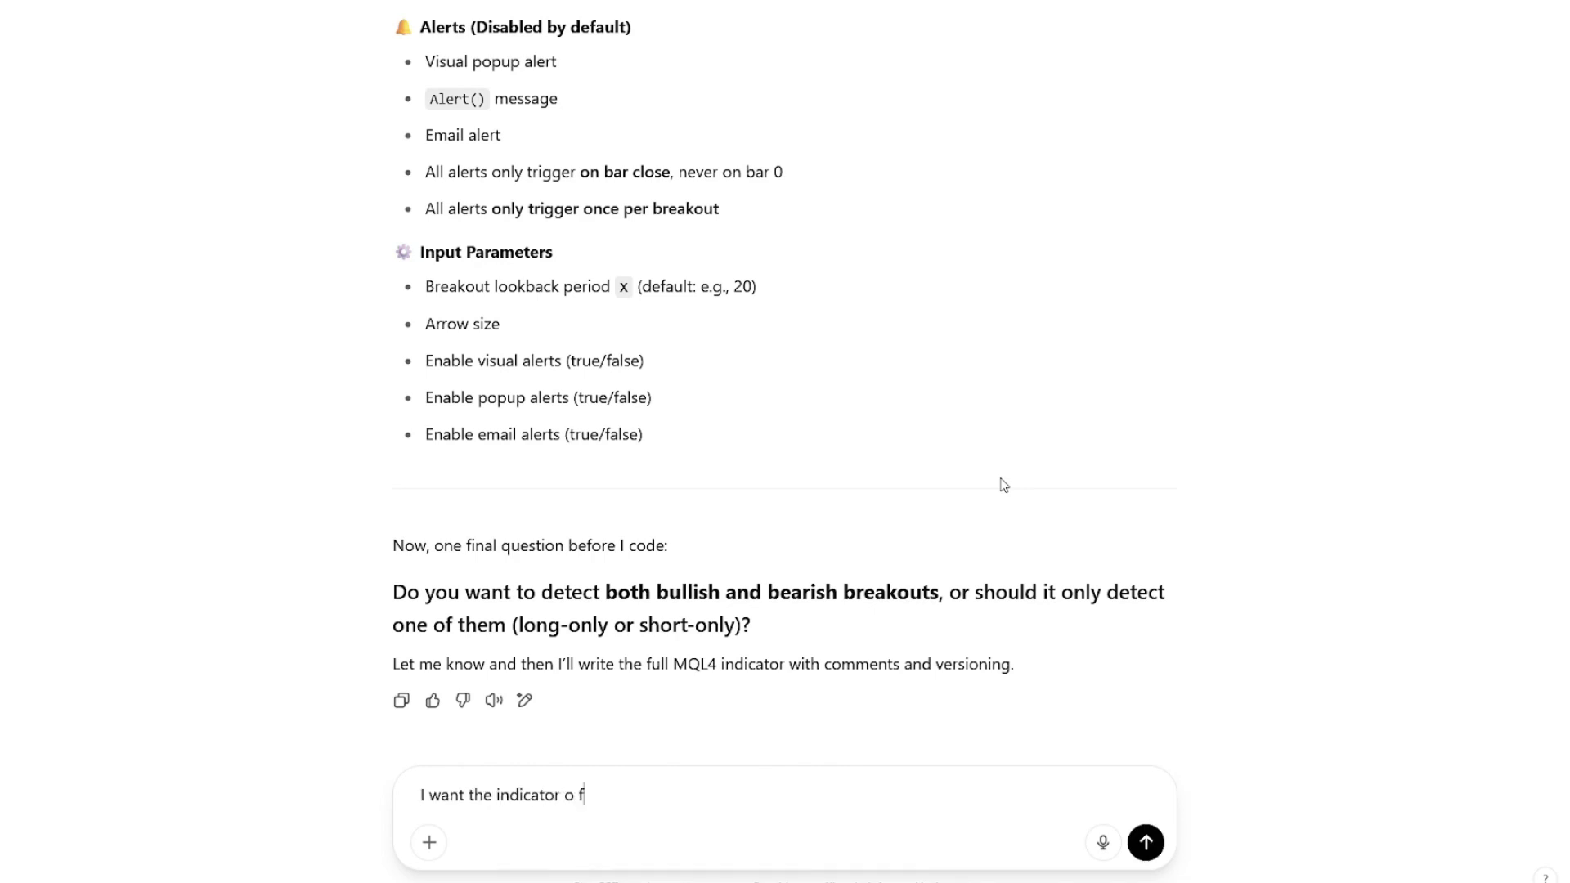
- Type and send 'both bullish and bearish breakouts', correcting the typos
key("BackSpace")
key("BackSpace")
key("BackSpace")
type("to find bullish")
type("and brearsihs")
key("BackSpace")
key("BackSpace")
key("BackSpace")
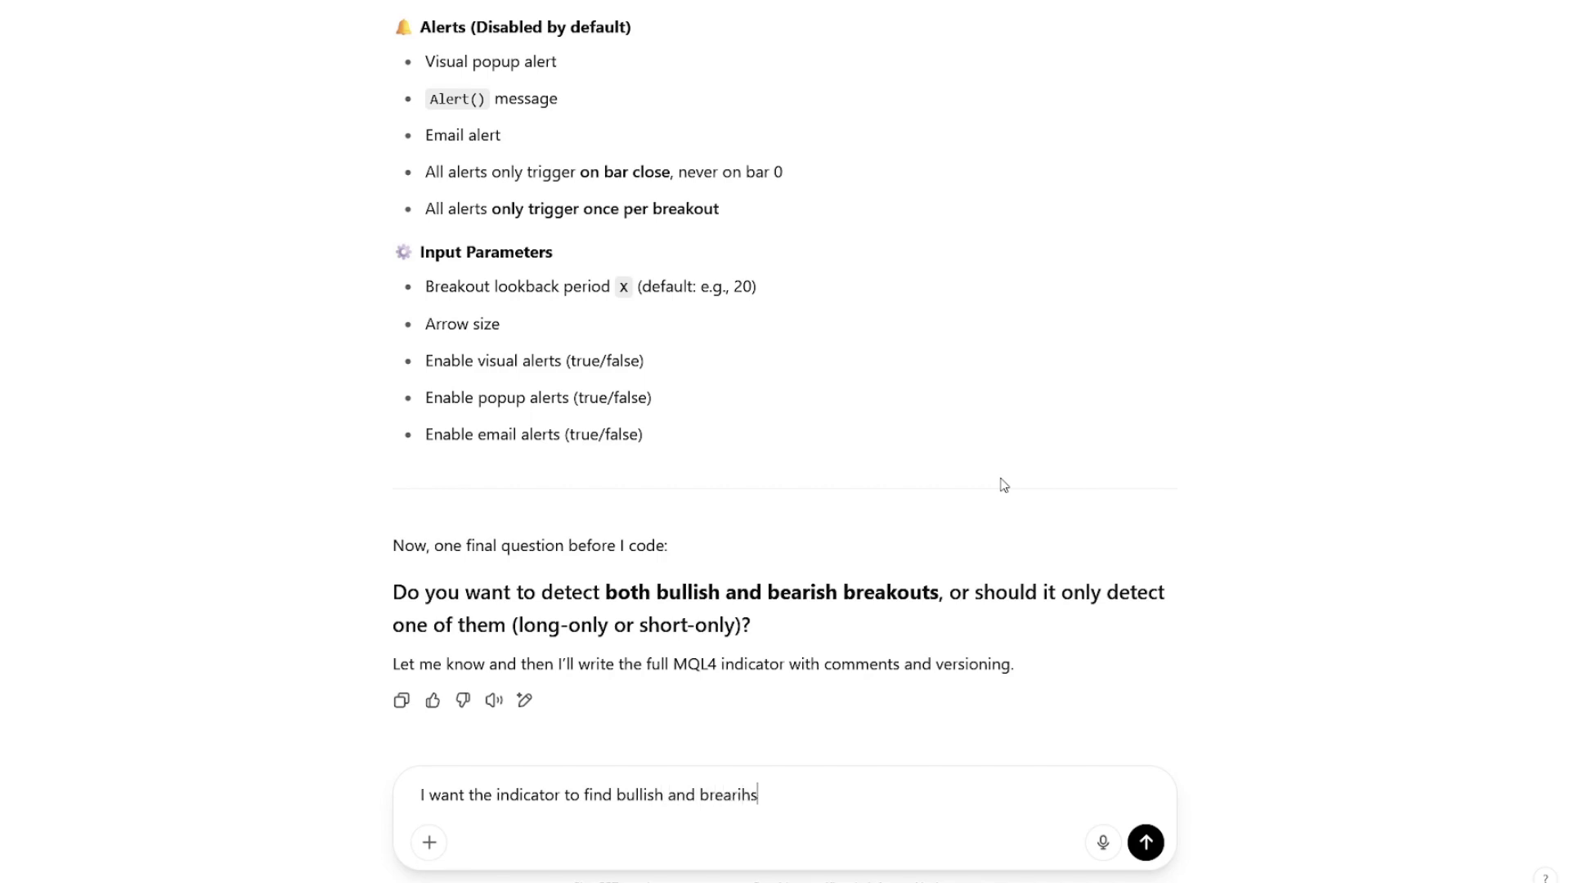
type("rish breakouts, both.")
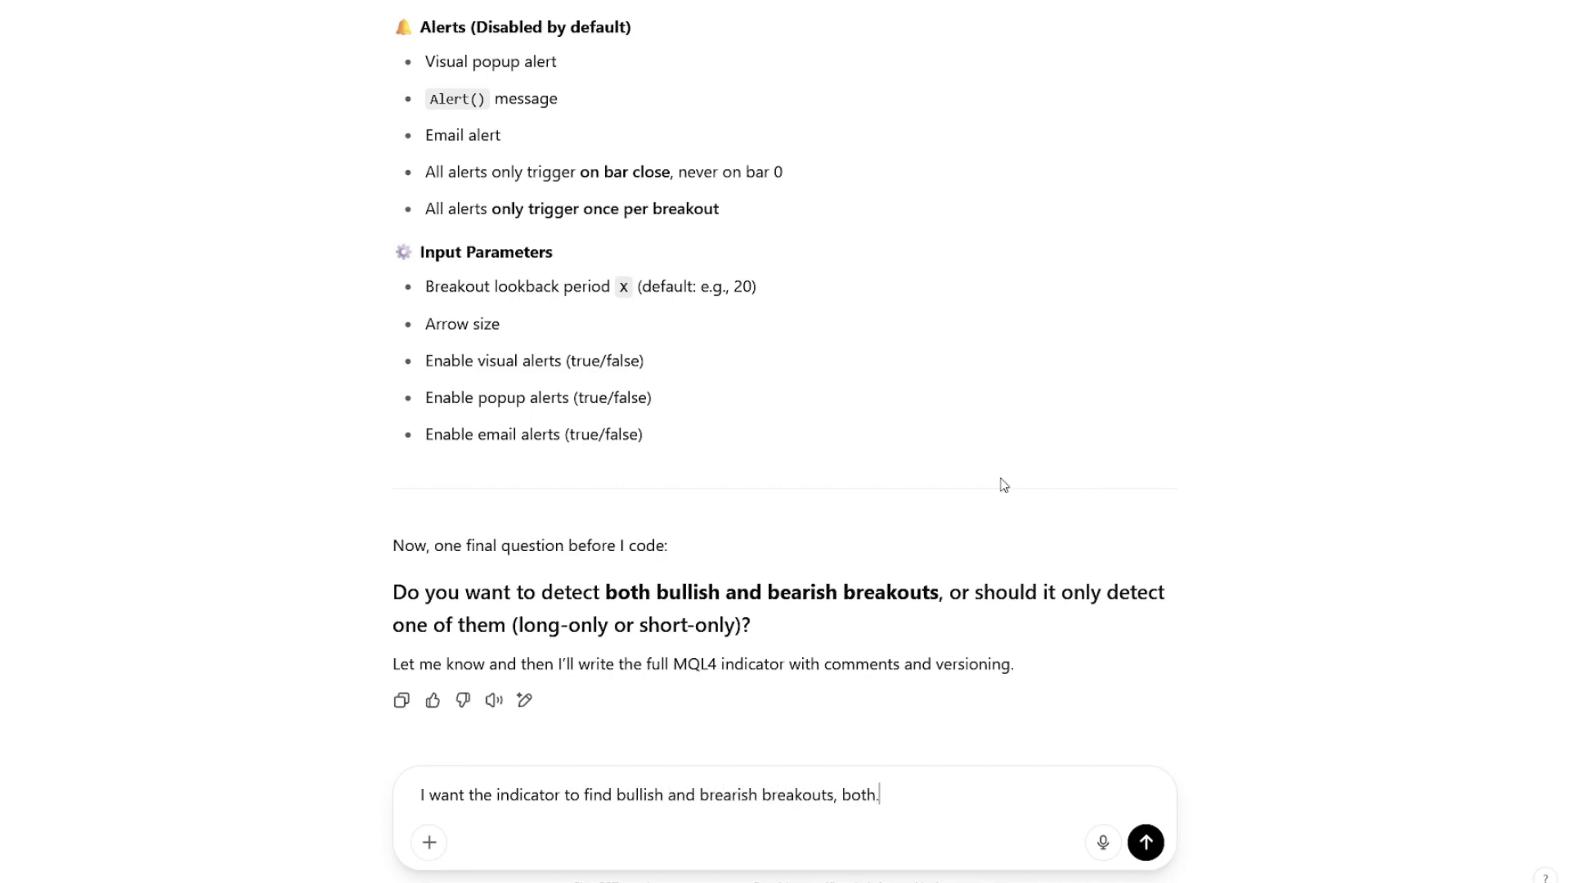
key("Return")
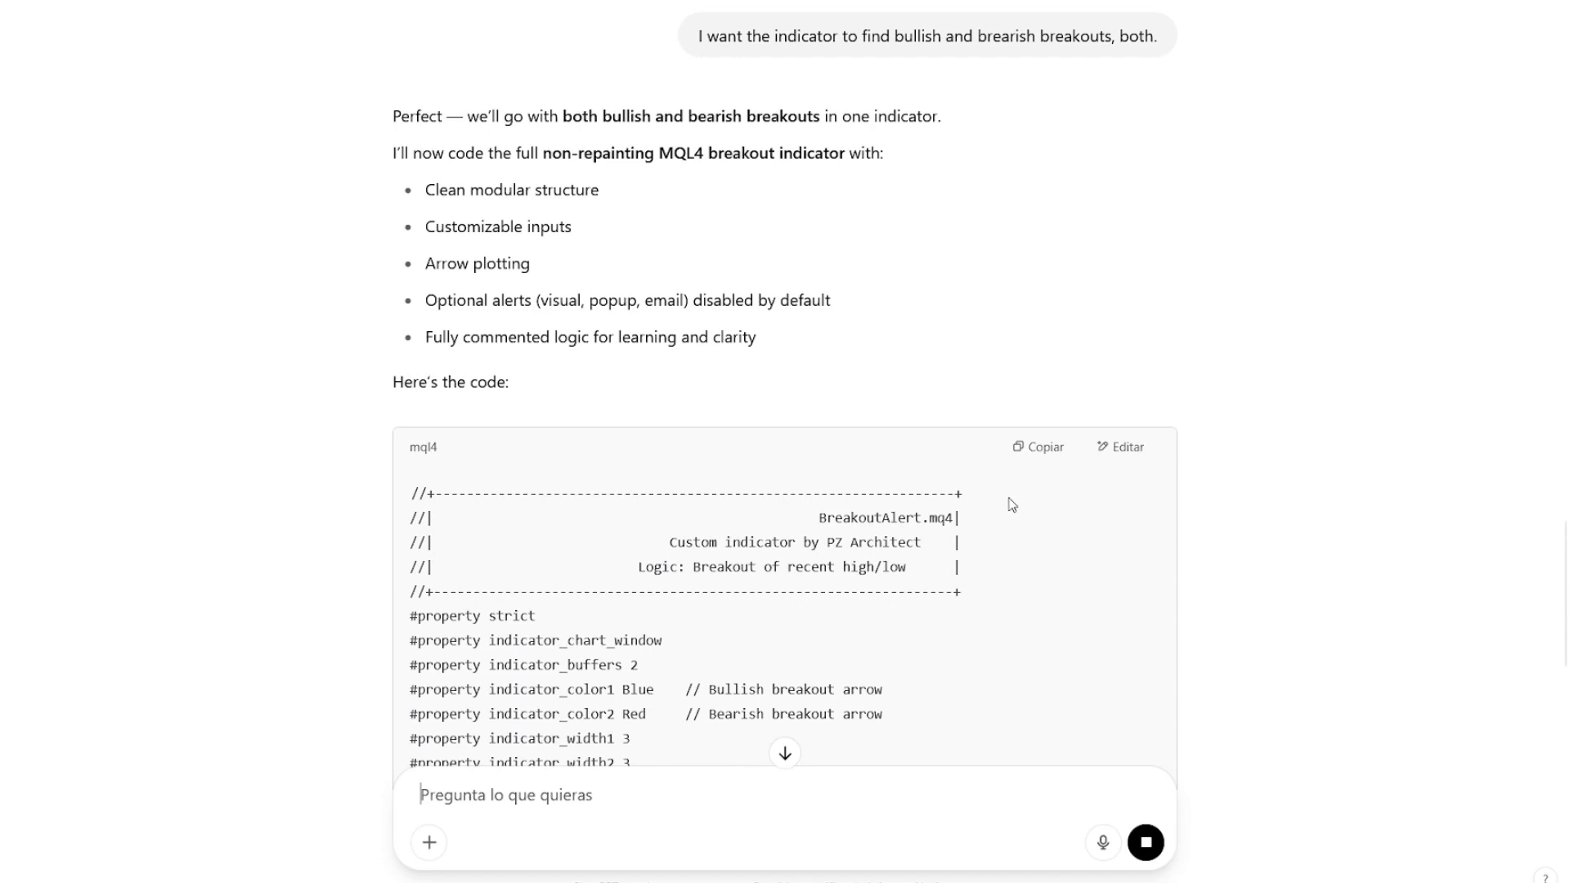
scroll(1129, 572, "down", 2)
scroll(1128, 572, "down", 1)
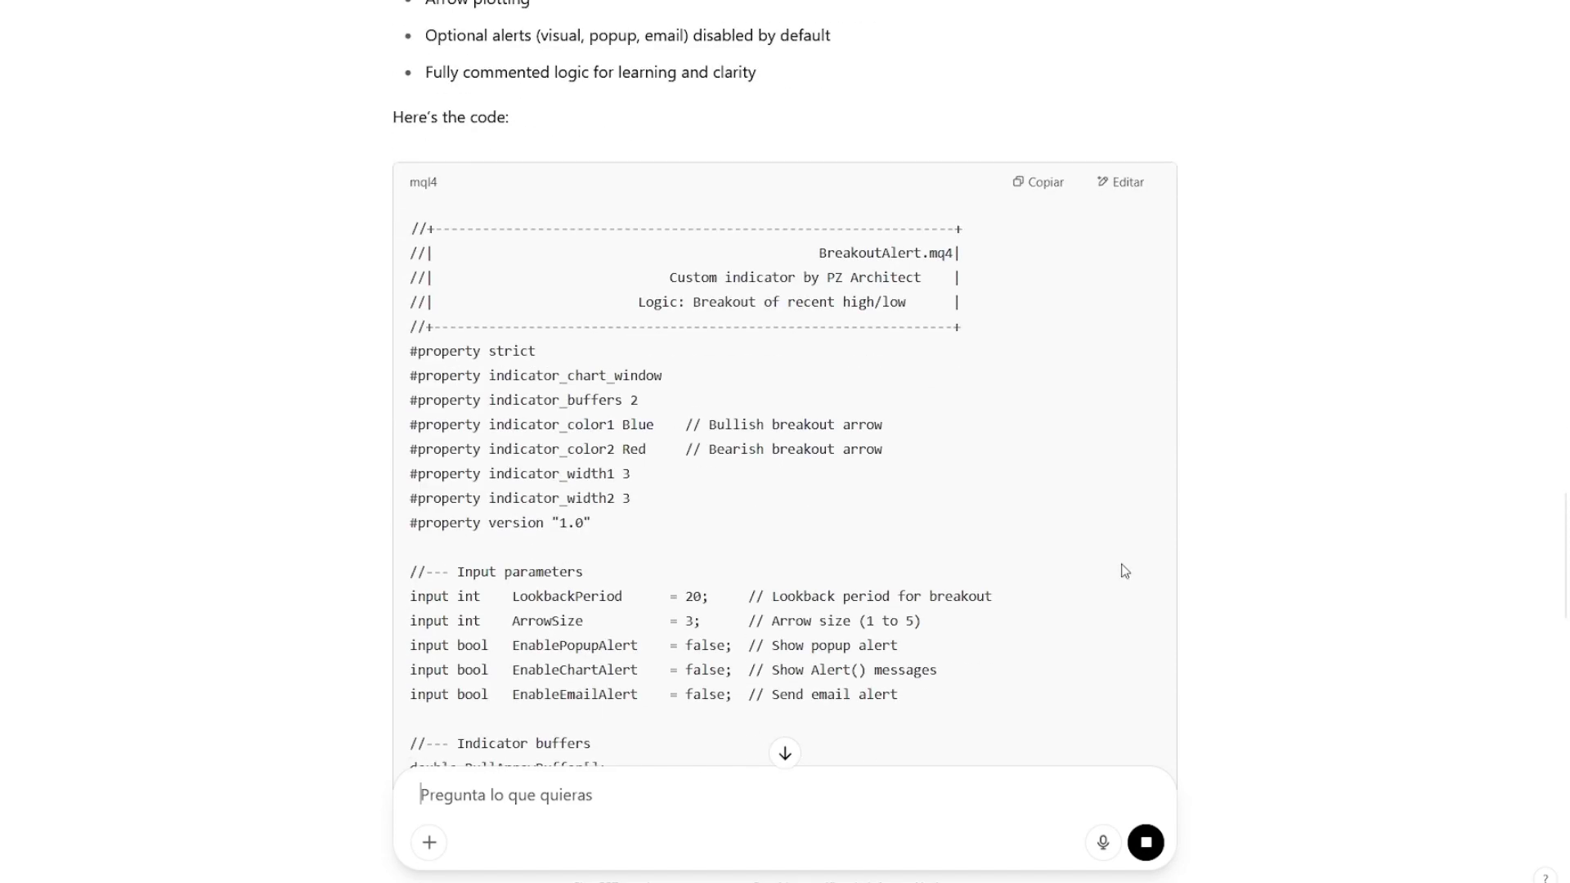
scroll(1124, 569, "down", 2)
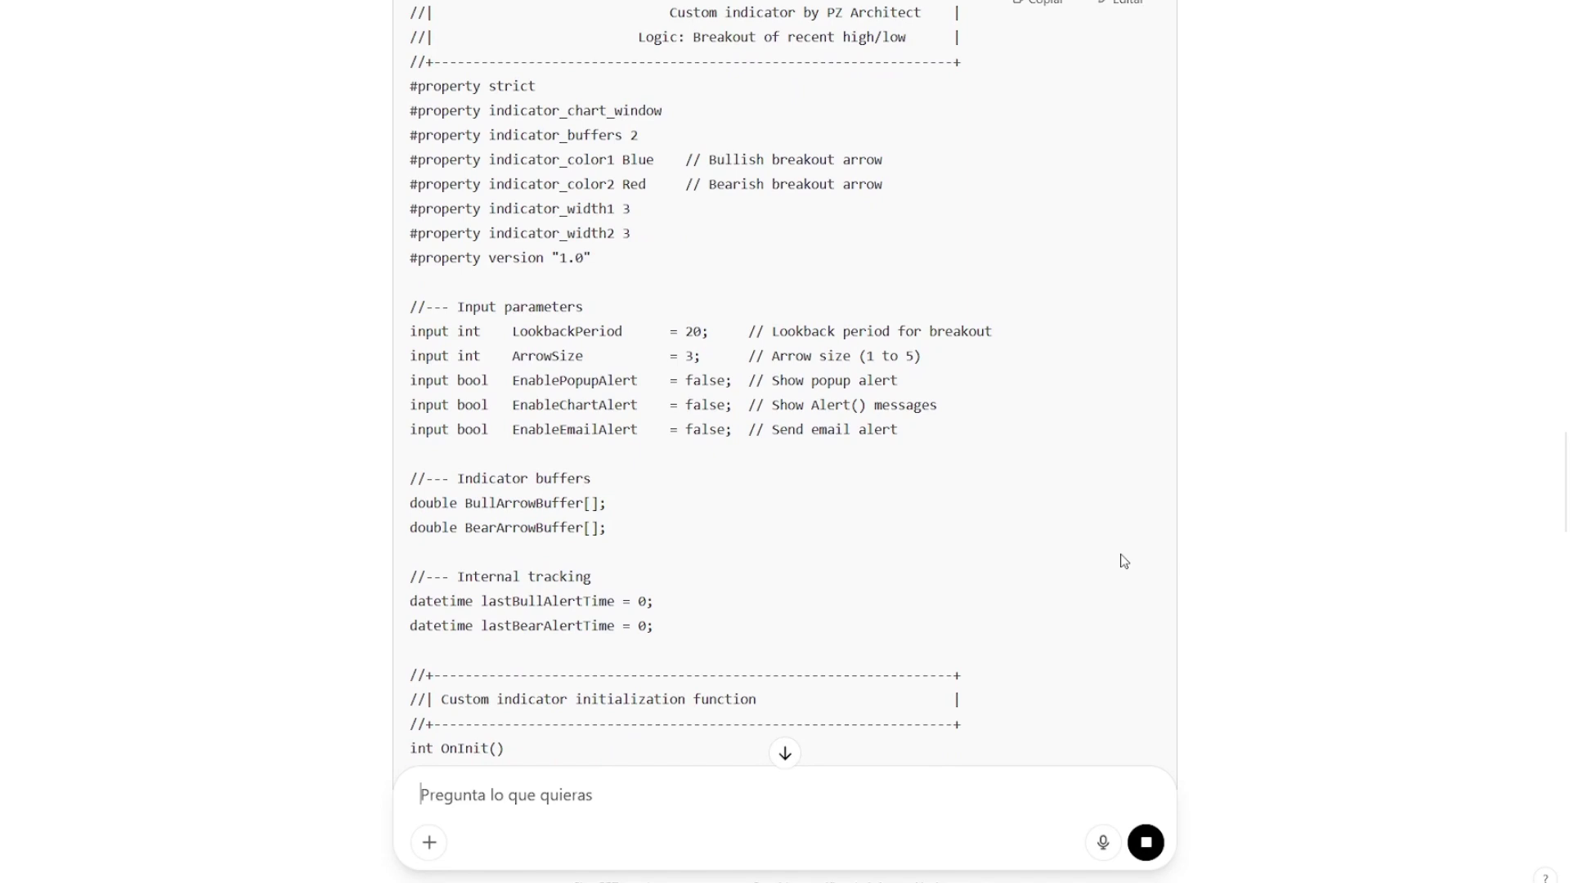
scroll(1124, 561, "down", 2)
scroll(1125, 561, "down", 2)
scroll(1123, 561, "down", 2)
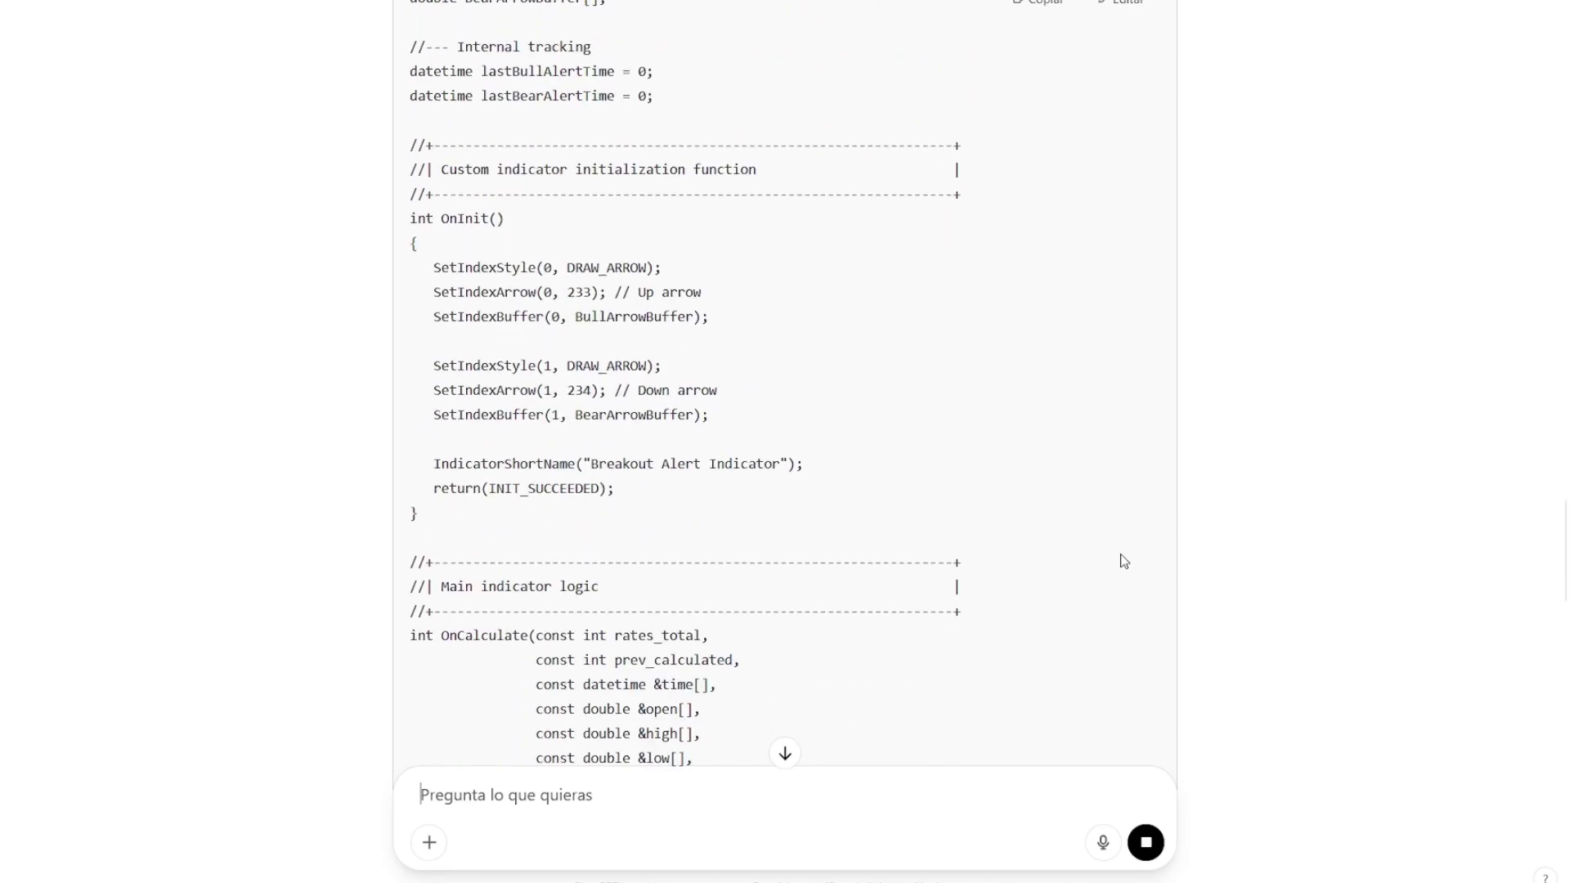
scroll(1124, 561, "down", 2)
scroll(1124, 561, "down", 3)
scroll(1124, 561, "down", 2)
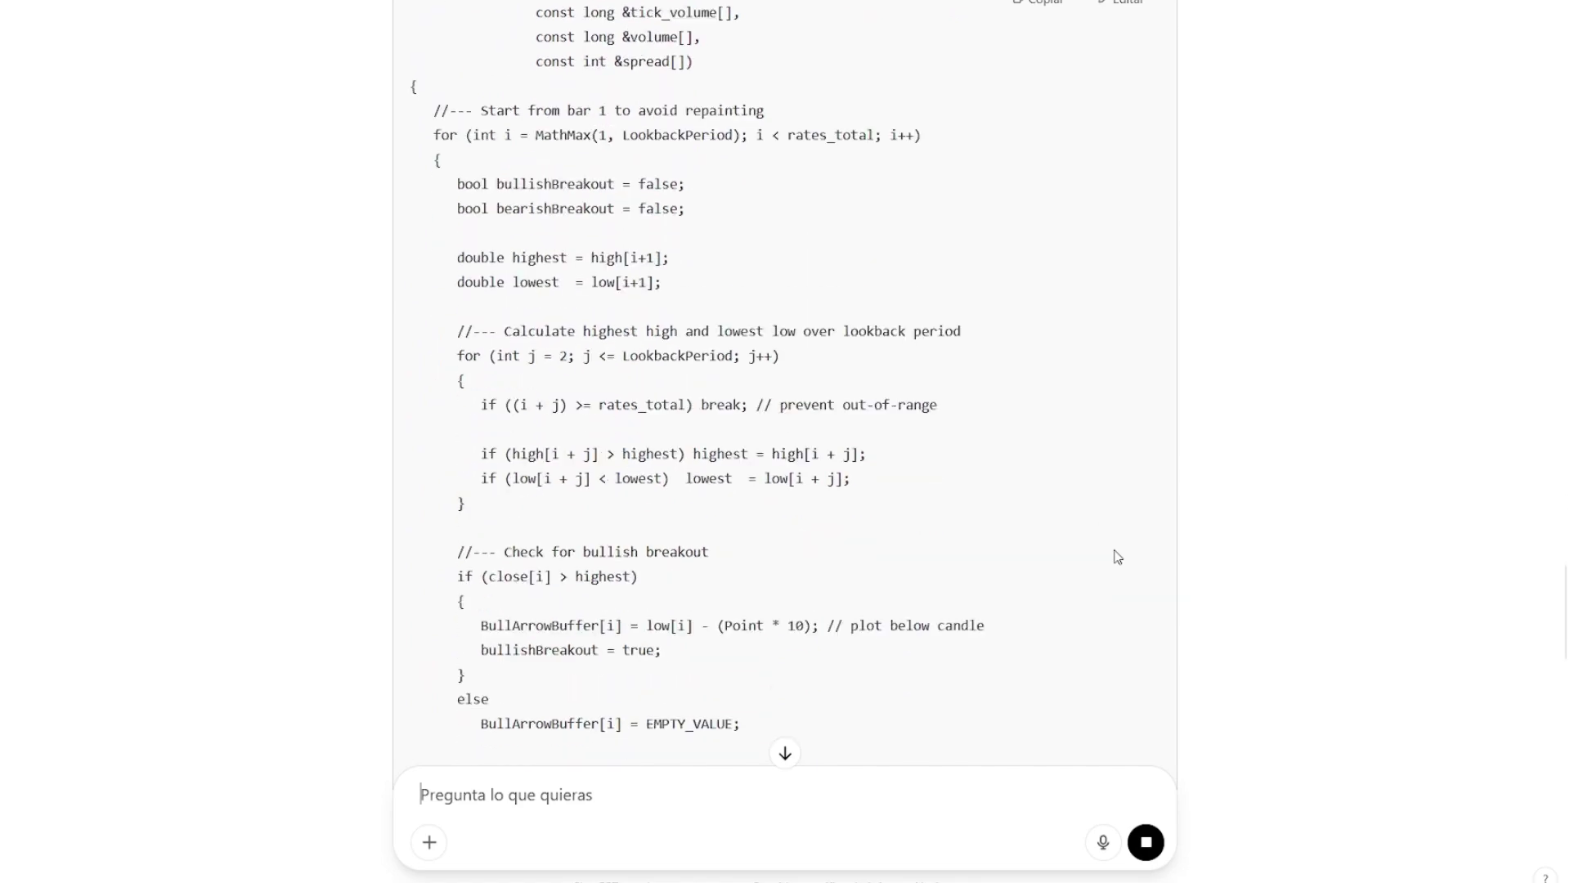
scroll(1117, 557, "down", 2)
scroll(1118, 557, "down", 3)
scroll(1118, 557, "down", 2)
scroll(1118, 557, "down", 2)
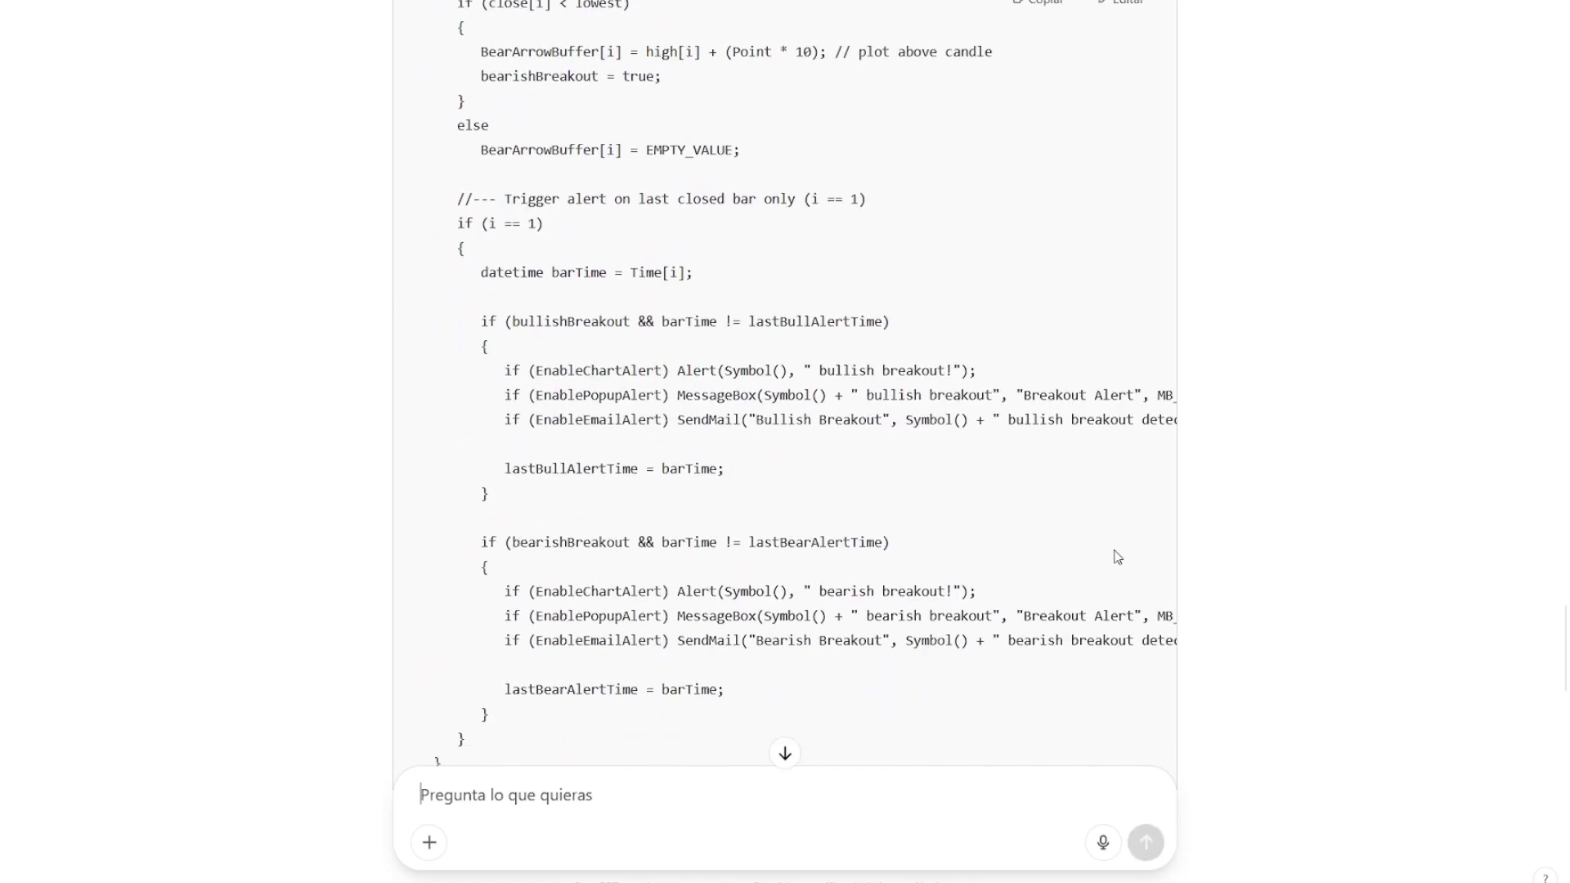
scroll(1118, 557, "down", 3)
scroll(1117, 558, "down", 4)
scroll(1118, 557, "down", 2)
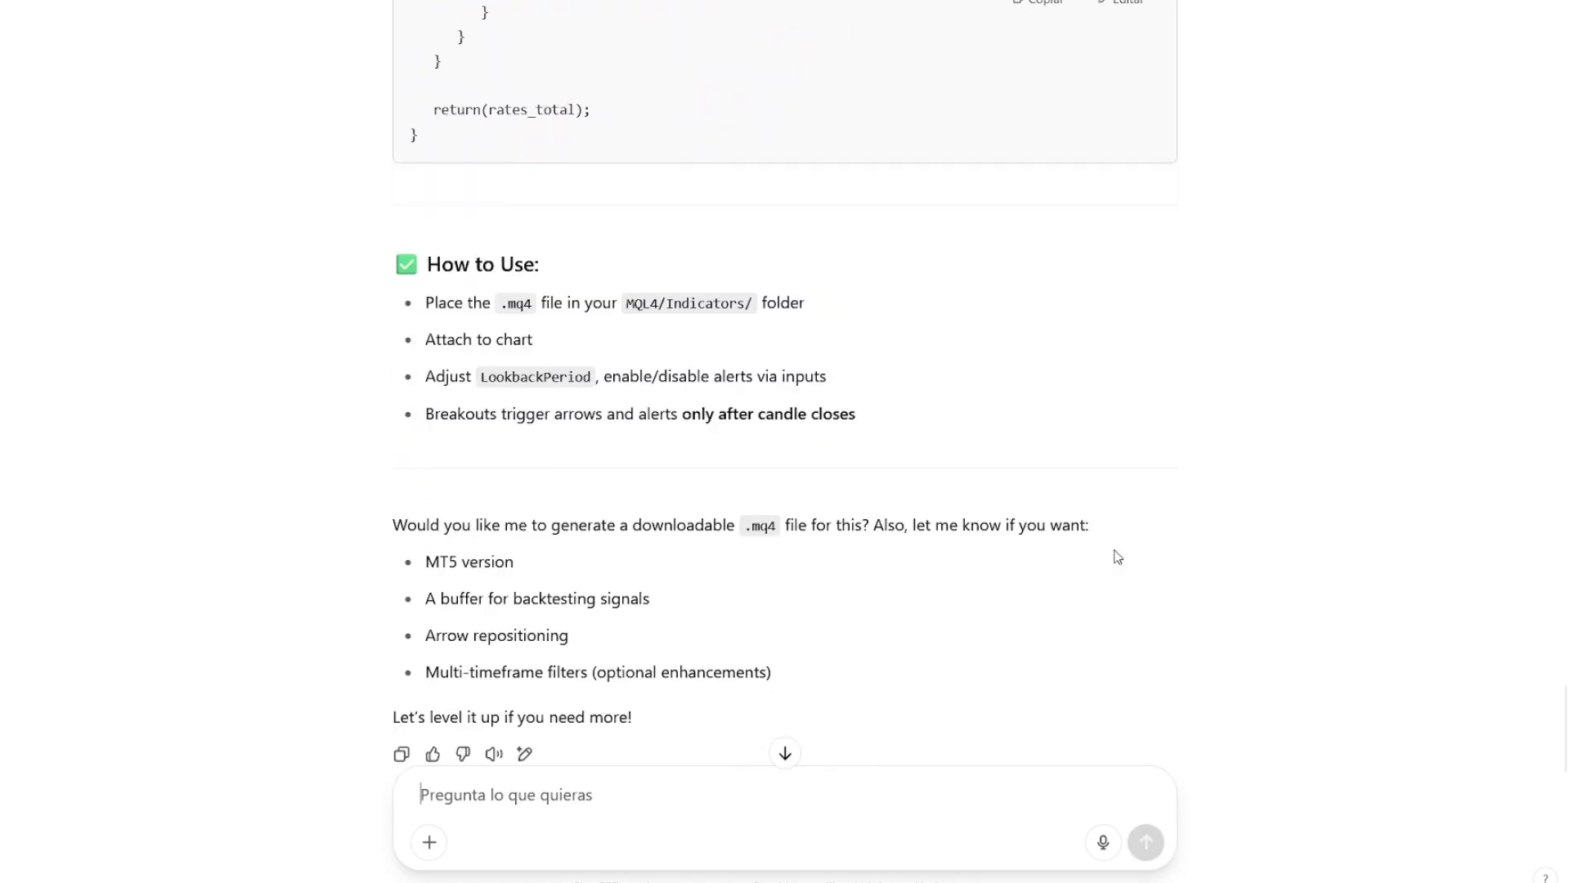
scroll(1118, 557, "down", 1)
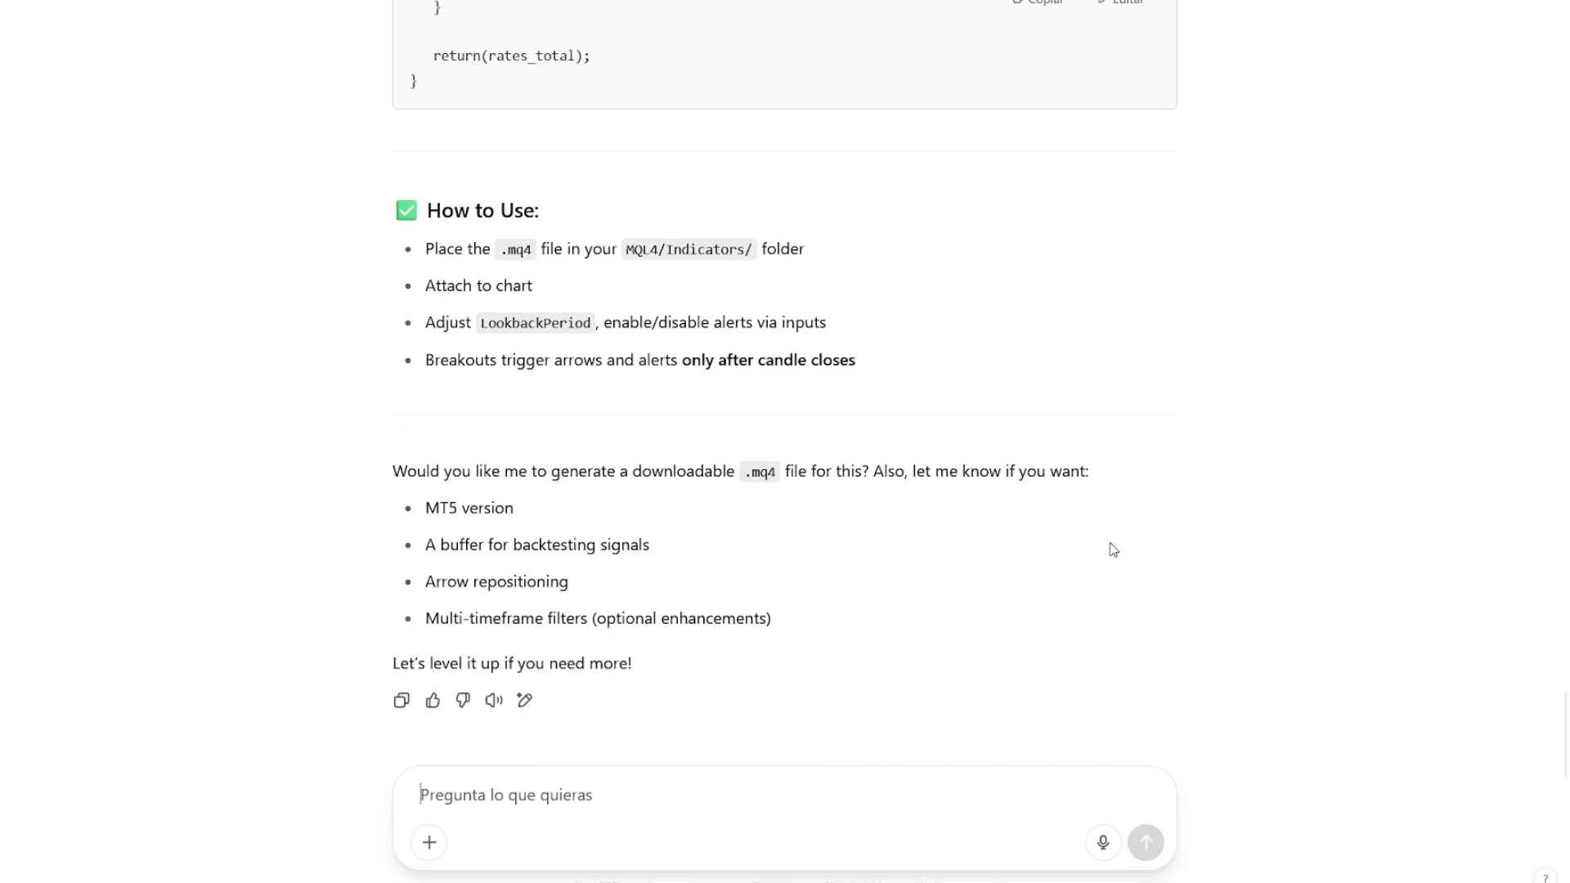
- Copy the generated BreakoutAlert code and paste it into MetaEditor
left_click(1041, 3)
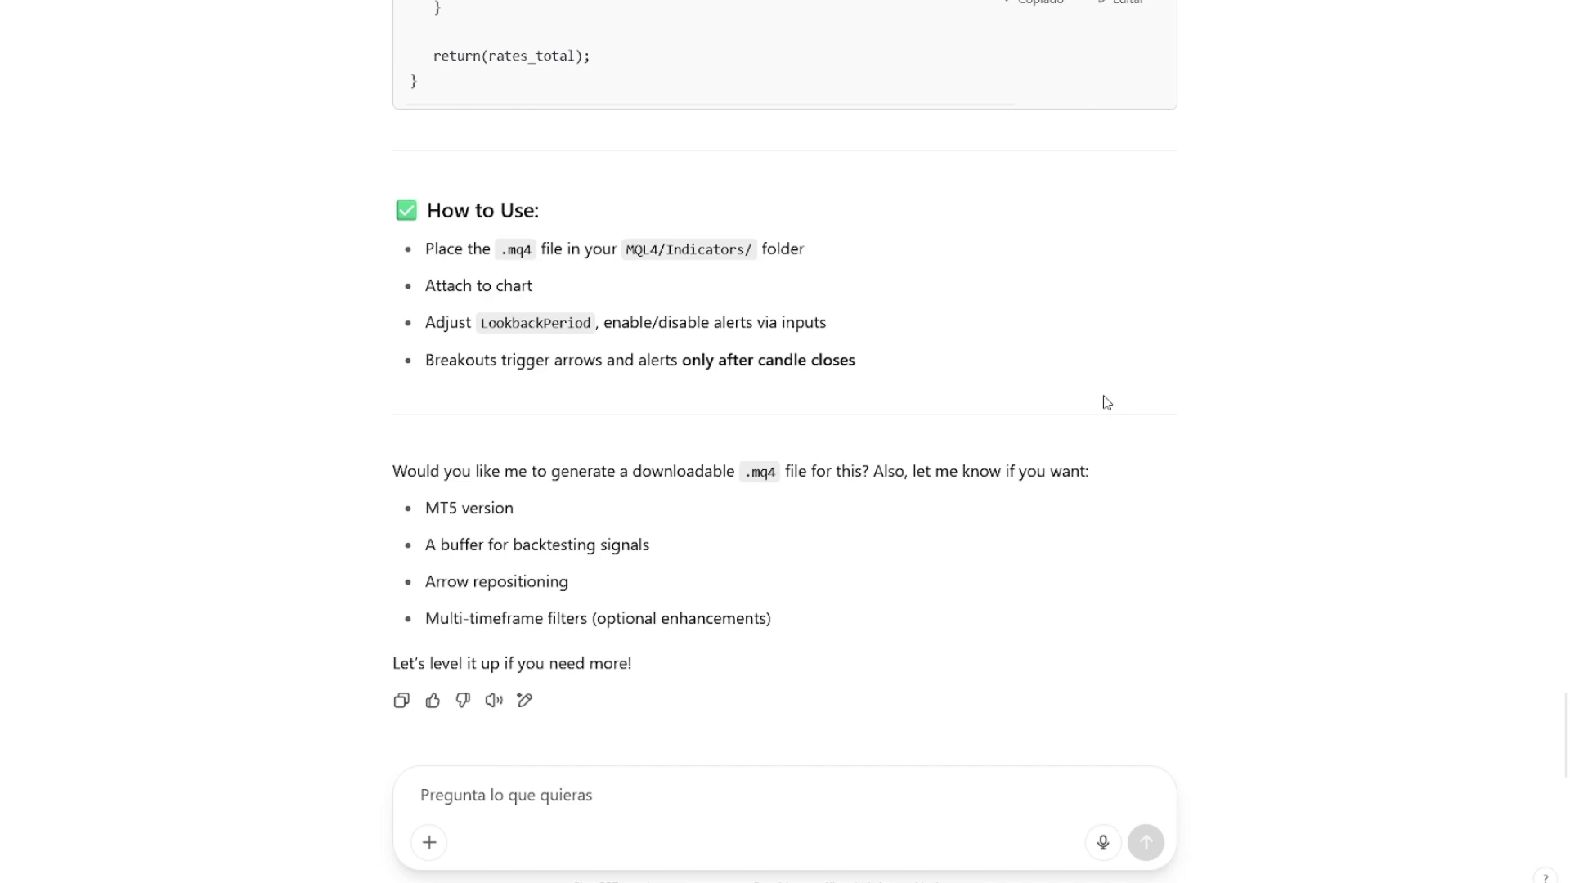
key("alt+Tab")
key("alt+Tab")
key("alt+Tab")
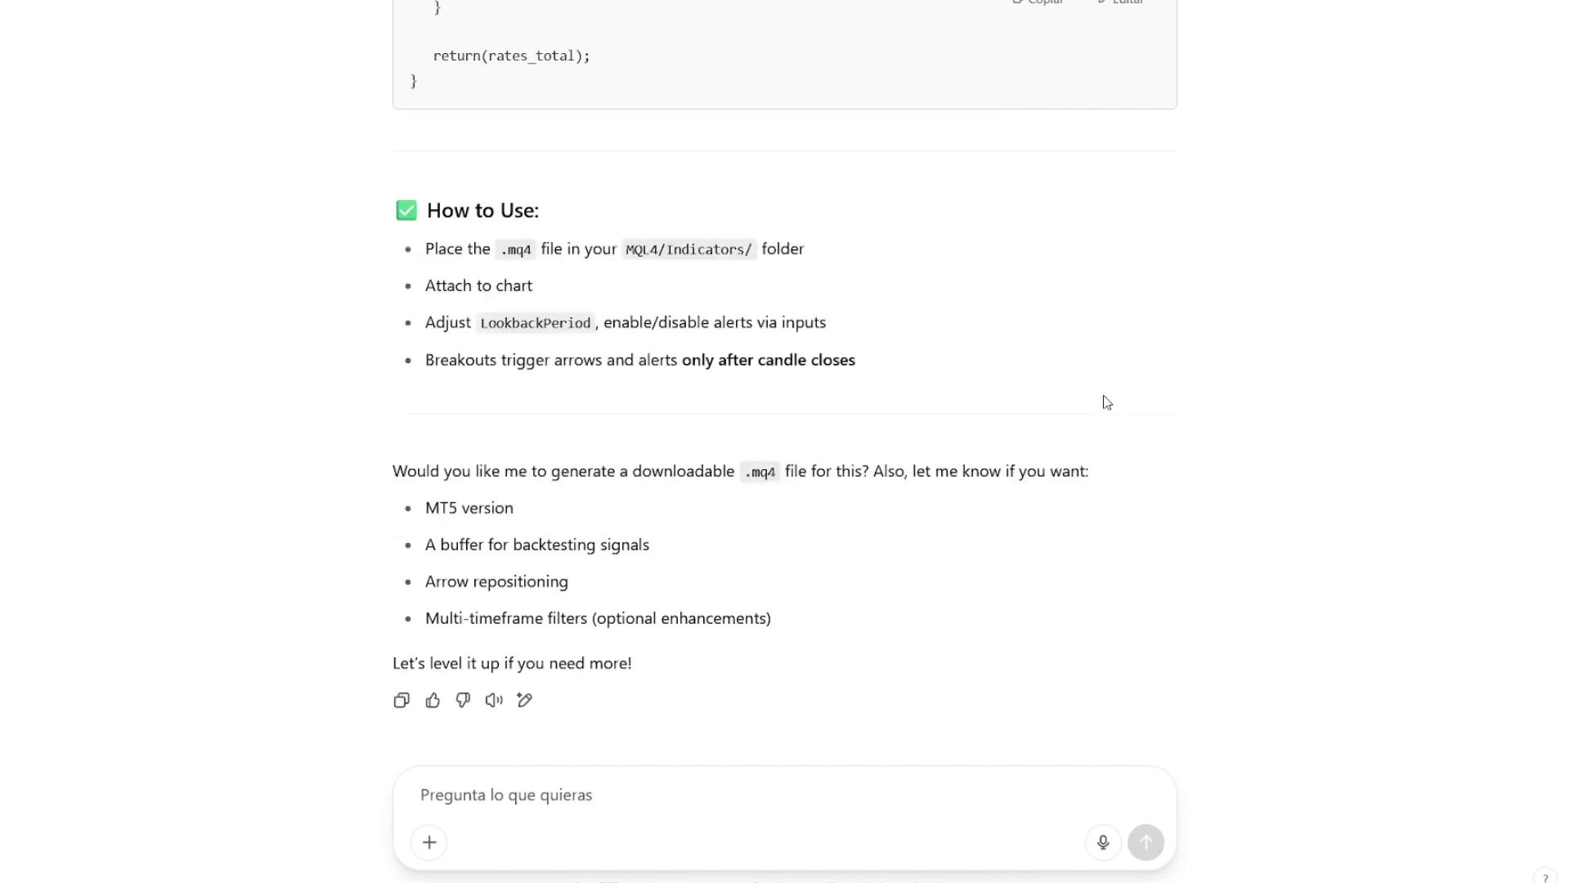
key("ctrl+v")
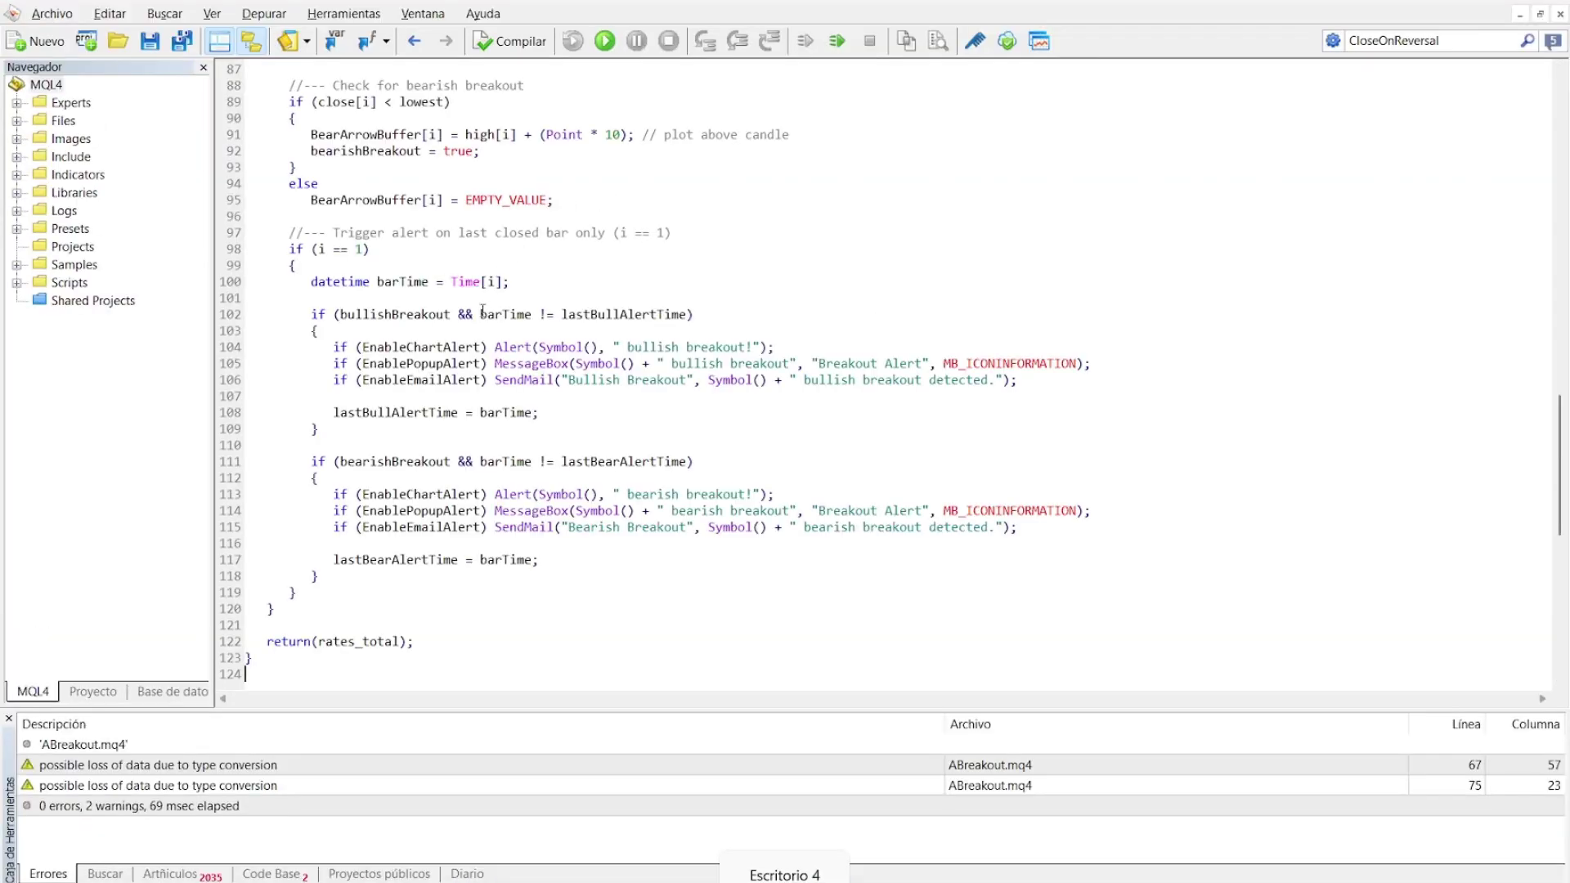
scroll(482, 310, "up", 10)
scroll(482, 310, "up", 10)
scroll(482, 311, "up", 10)
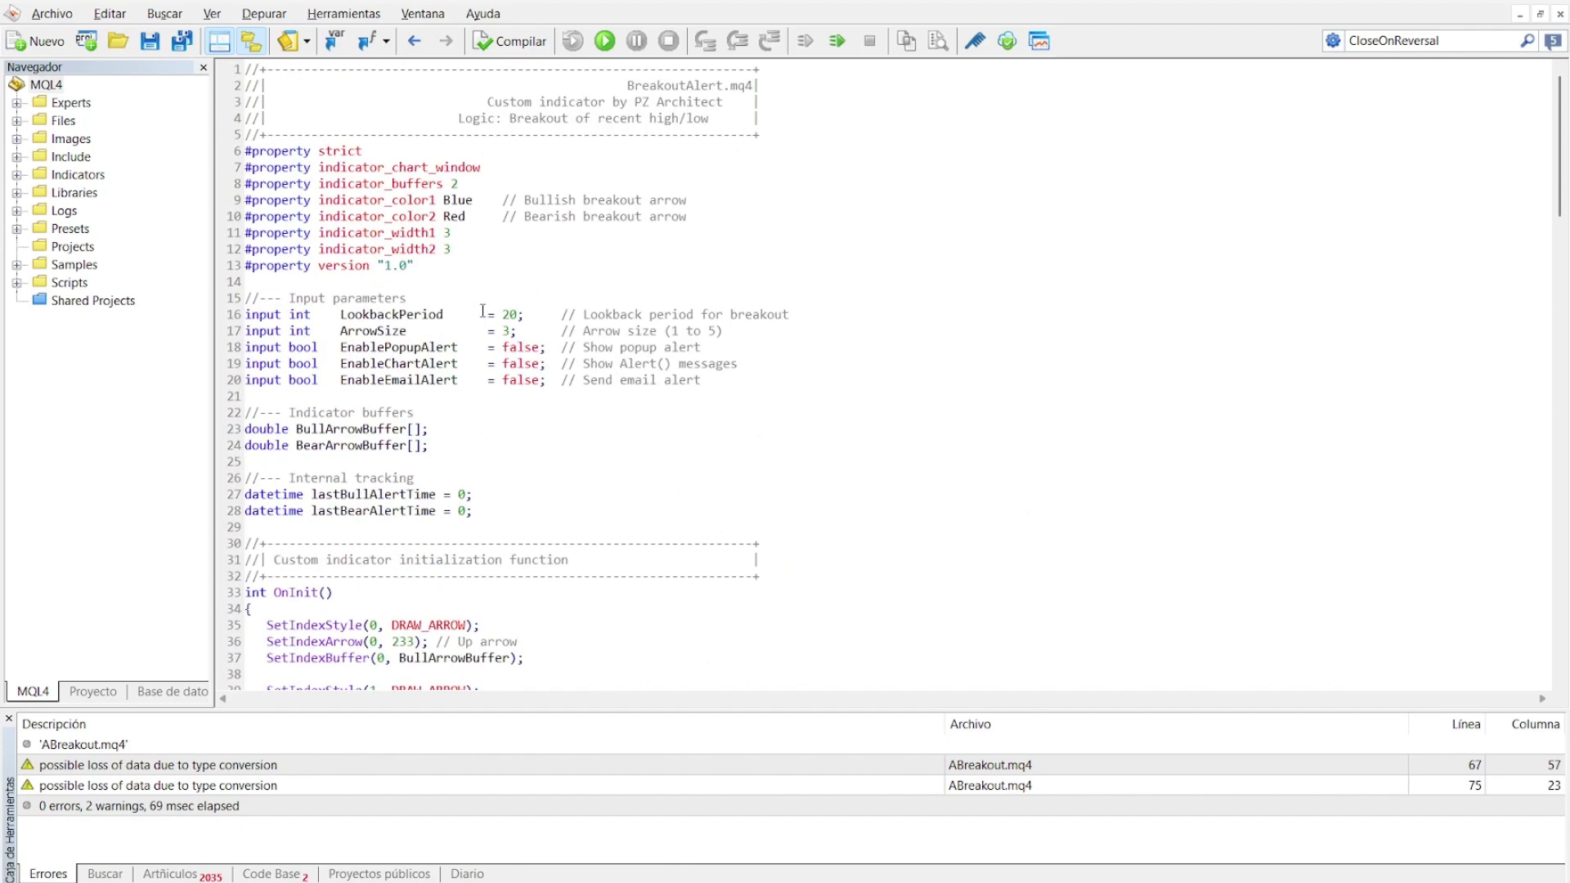
- Compile the pasted indicator source with 0 errors and switch to MetaTrader 4
left_click(150, 41)
left_click(520, 40)
key("alt+Tab")
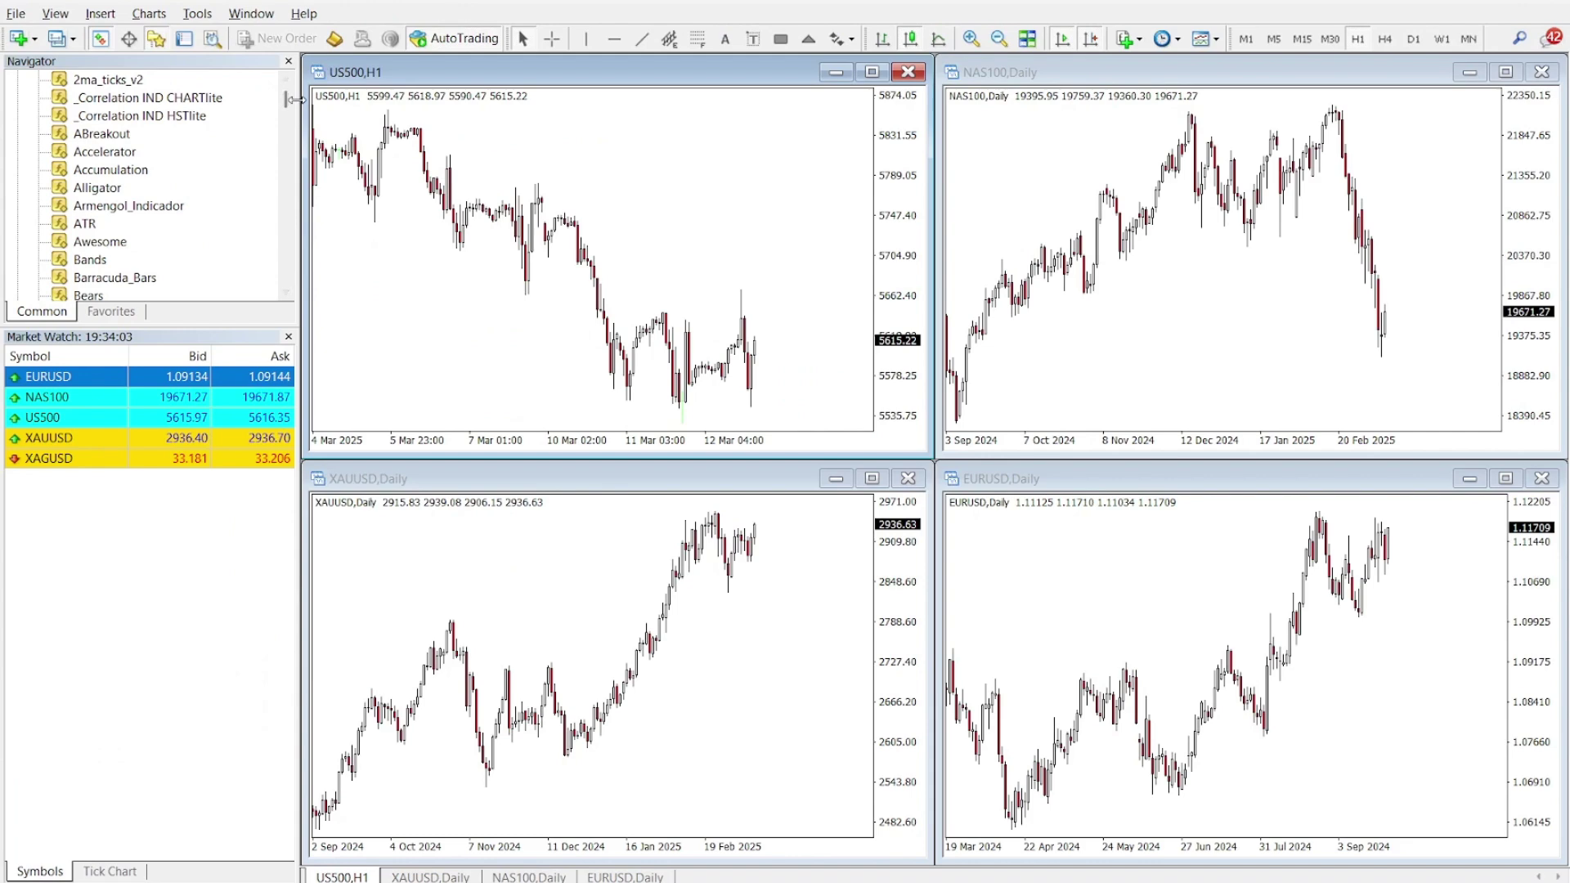
- Attach ABreakout with default inputs to the US500 and NAS100 charts
left_click(102, 134)
left_click_drag(102, 134, 515, 160)
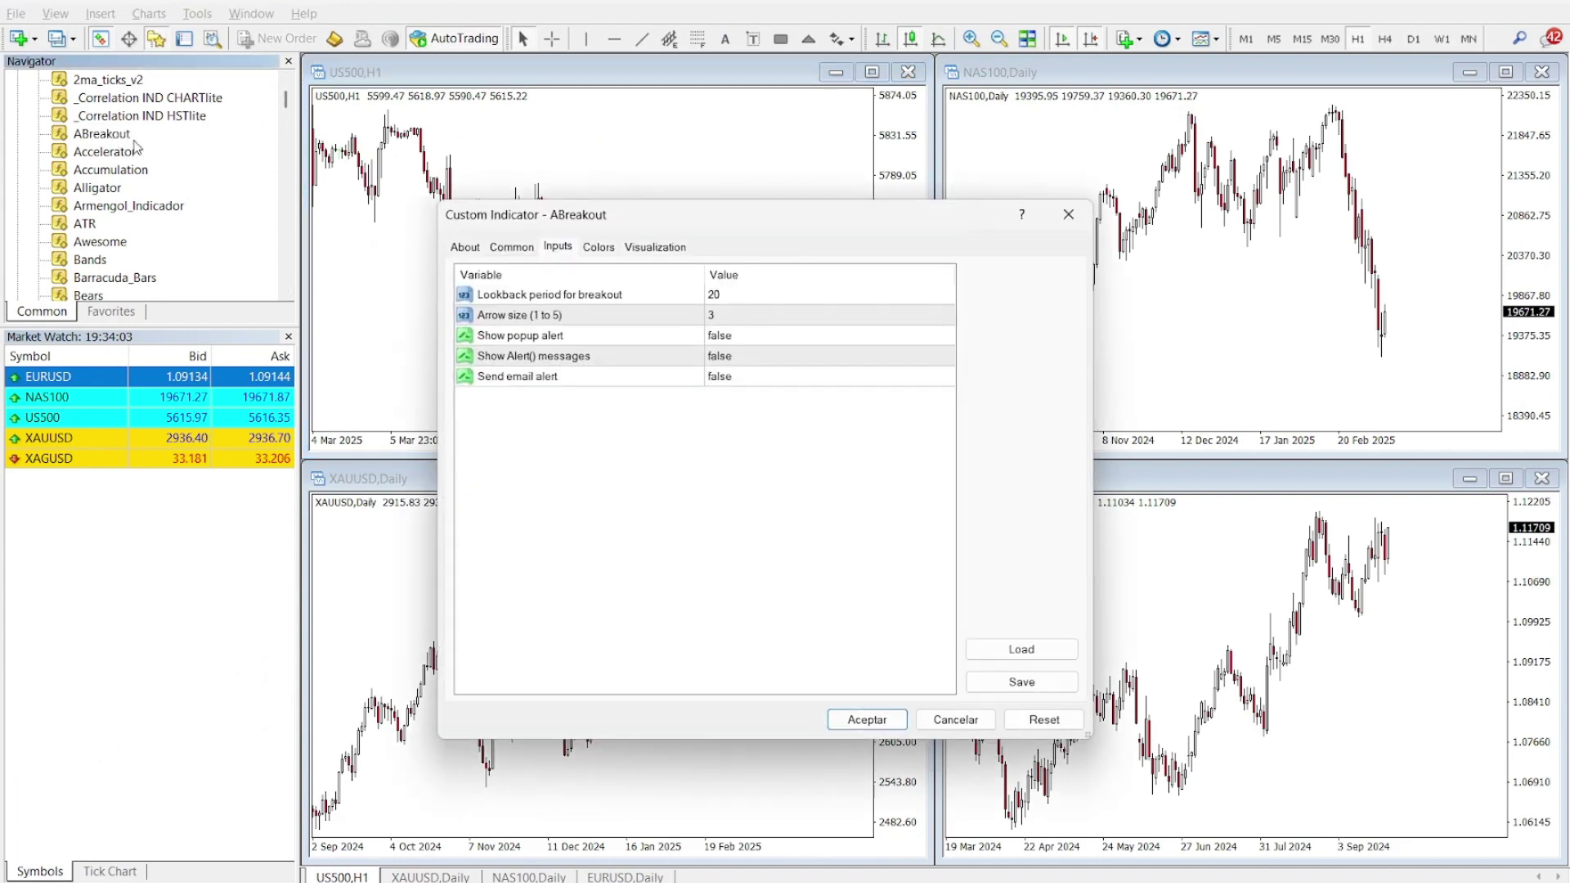
left_click(886, 720)
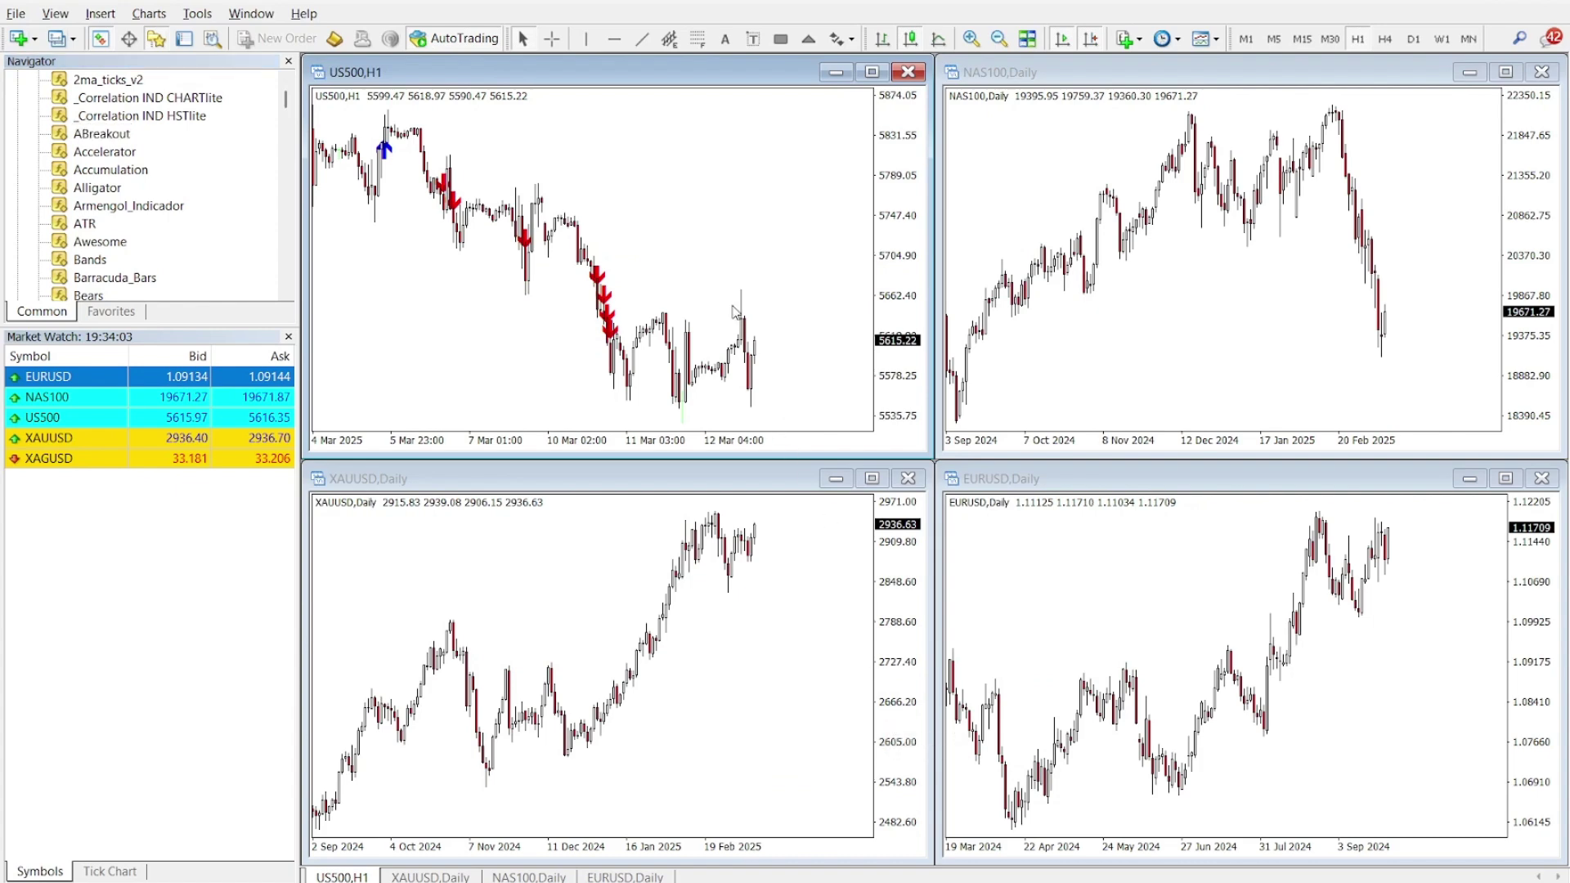
left_click(1067, 264)
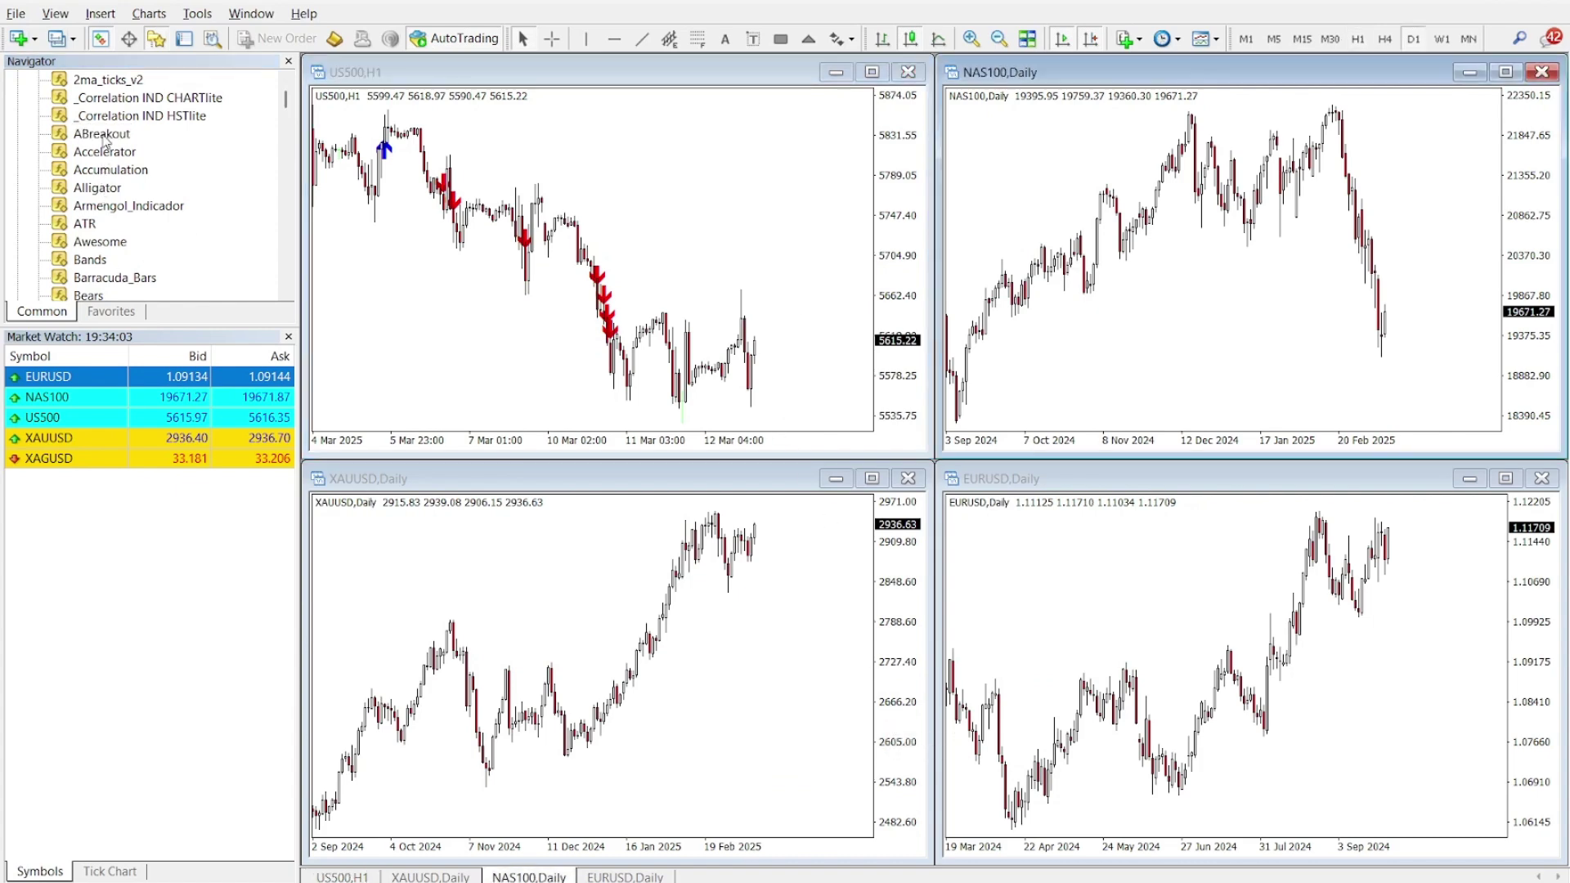
left_click_drag(101, 133, 630, 342)
left_click(867, 719)
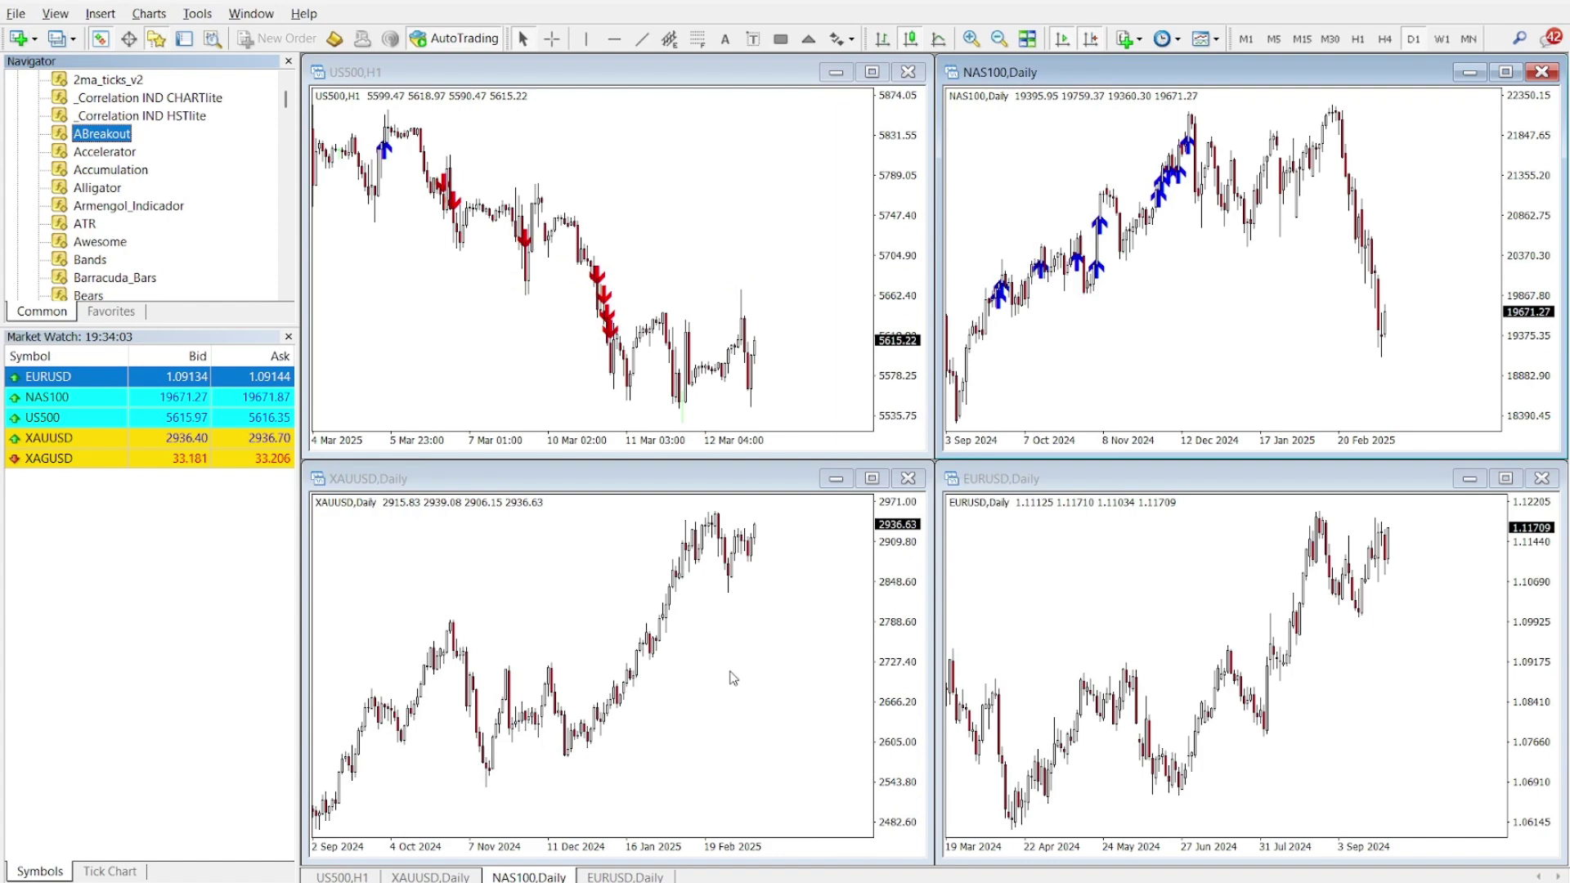
- Attach ABreakout with default inputs to the XAUUSD and EURUSD charts
left_click(635, 611)
left_click_drag(101, 134, 552, 196)
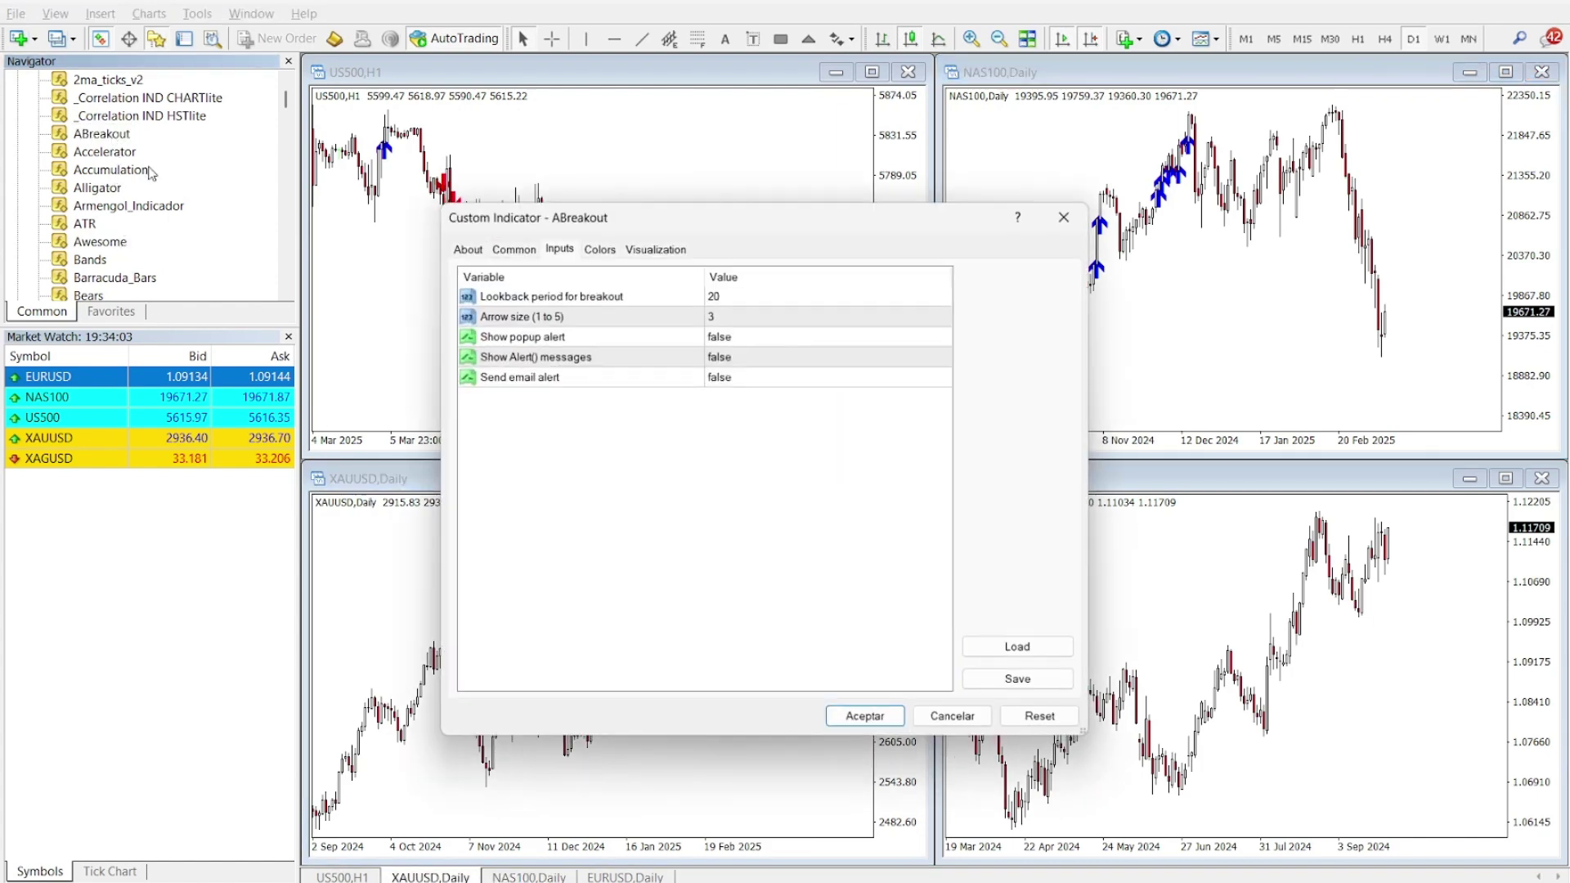
left_click(866, 719)
left_click(1154, 693)
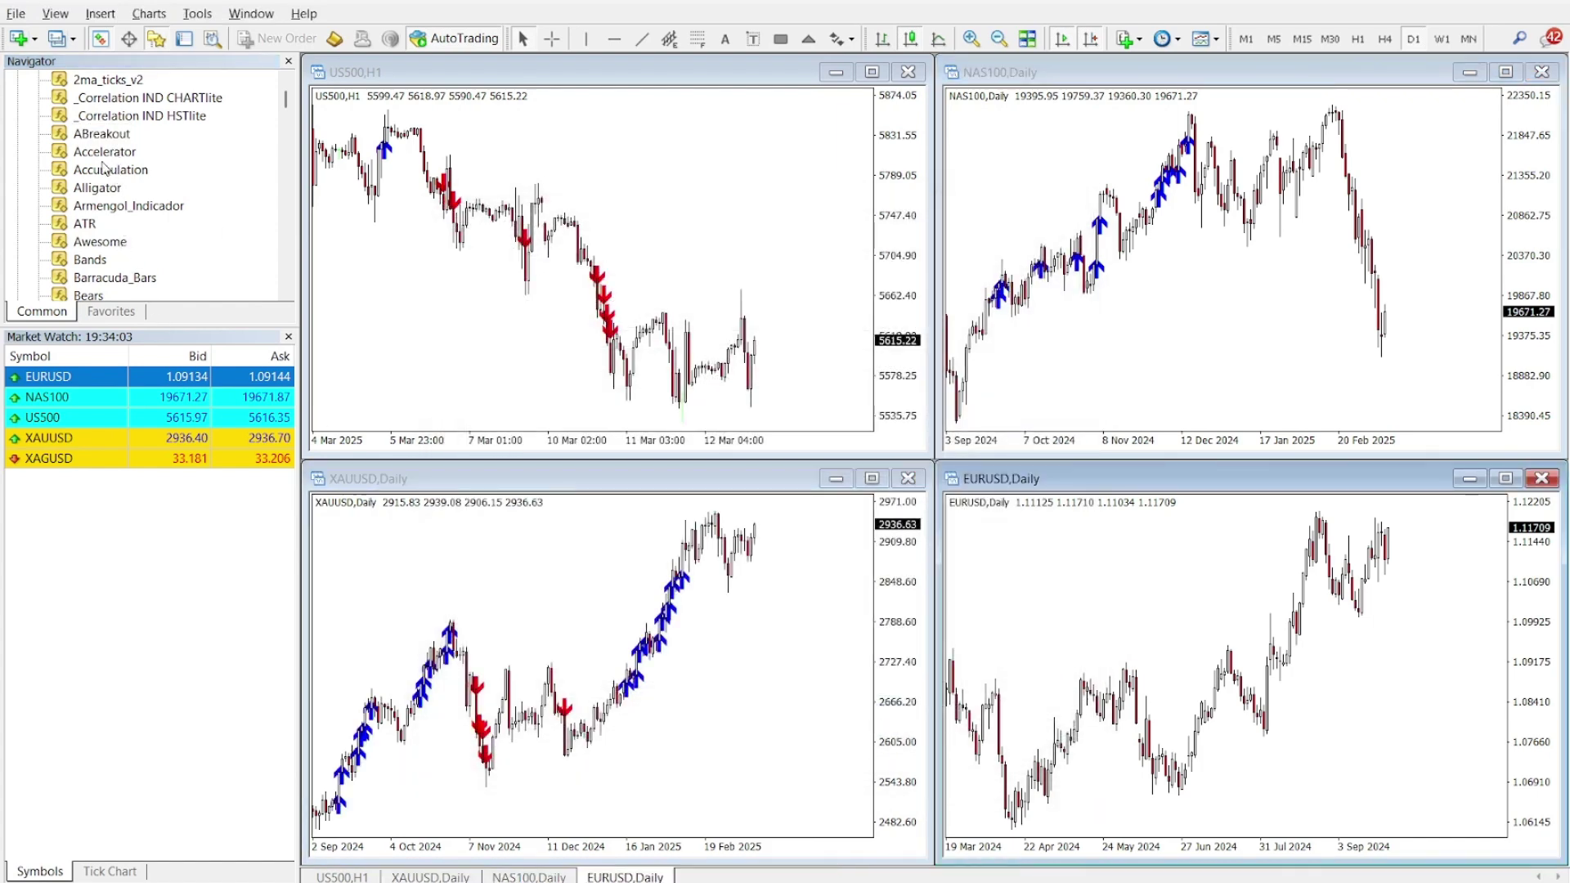
left_click_drag(100, 134, 1202, 638)
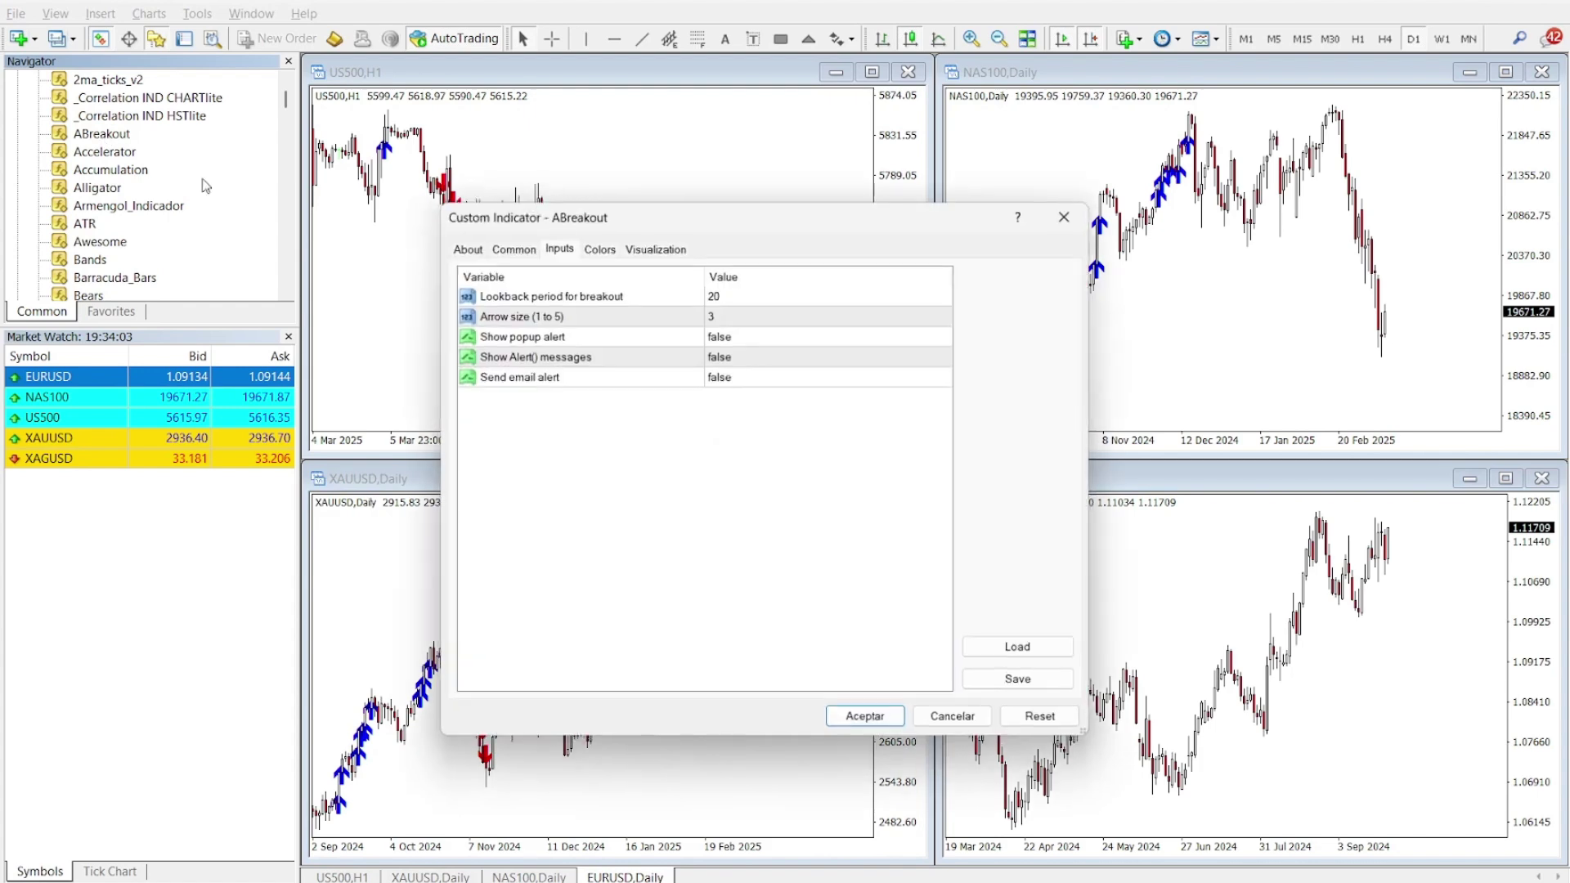
left_click(866, 719)
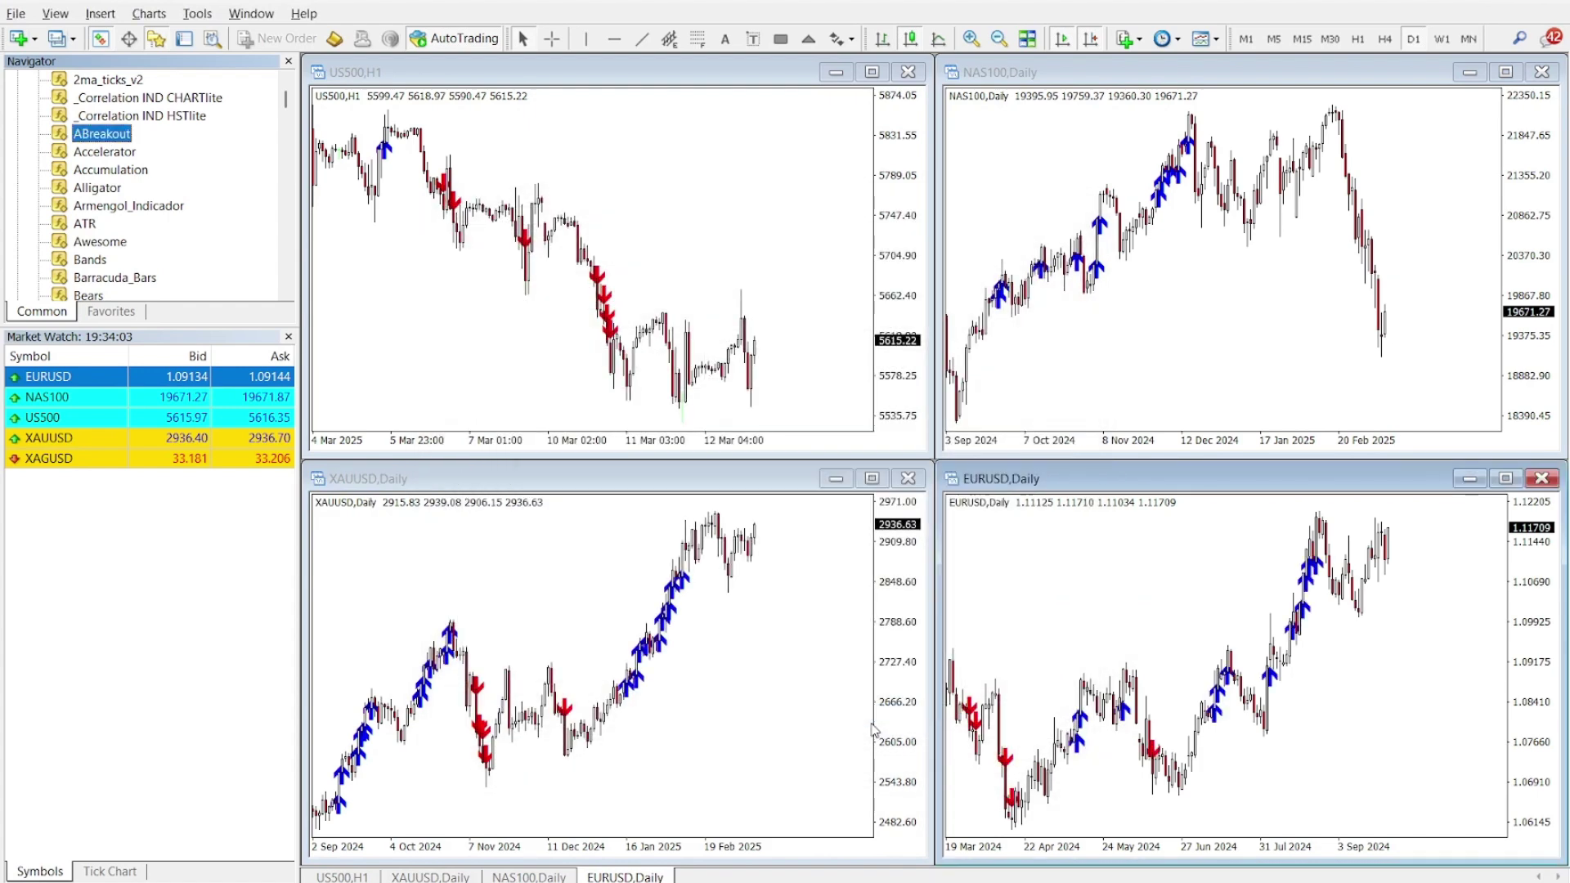
left_click(728, 355)
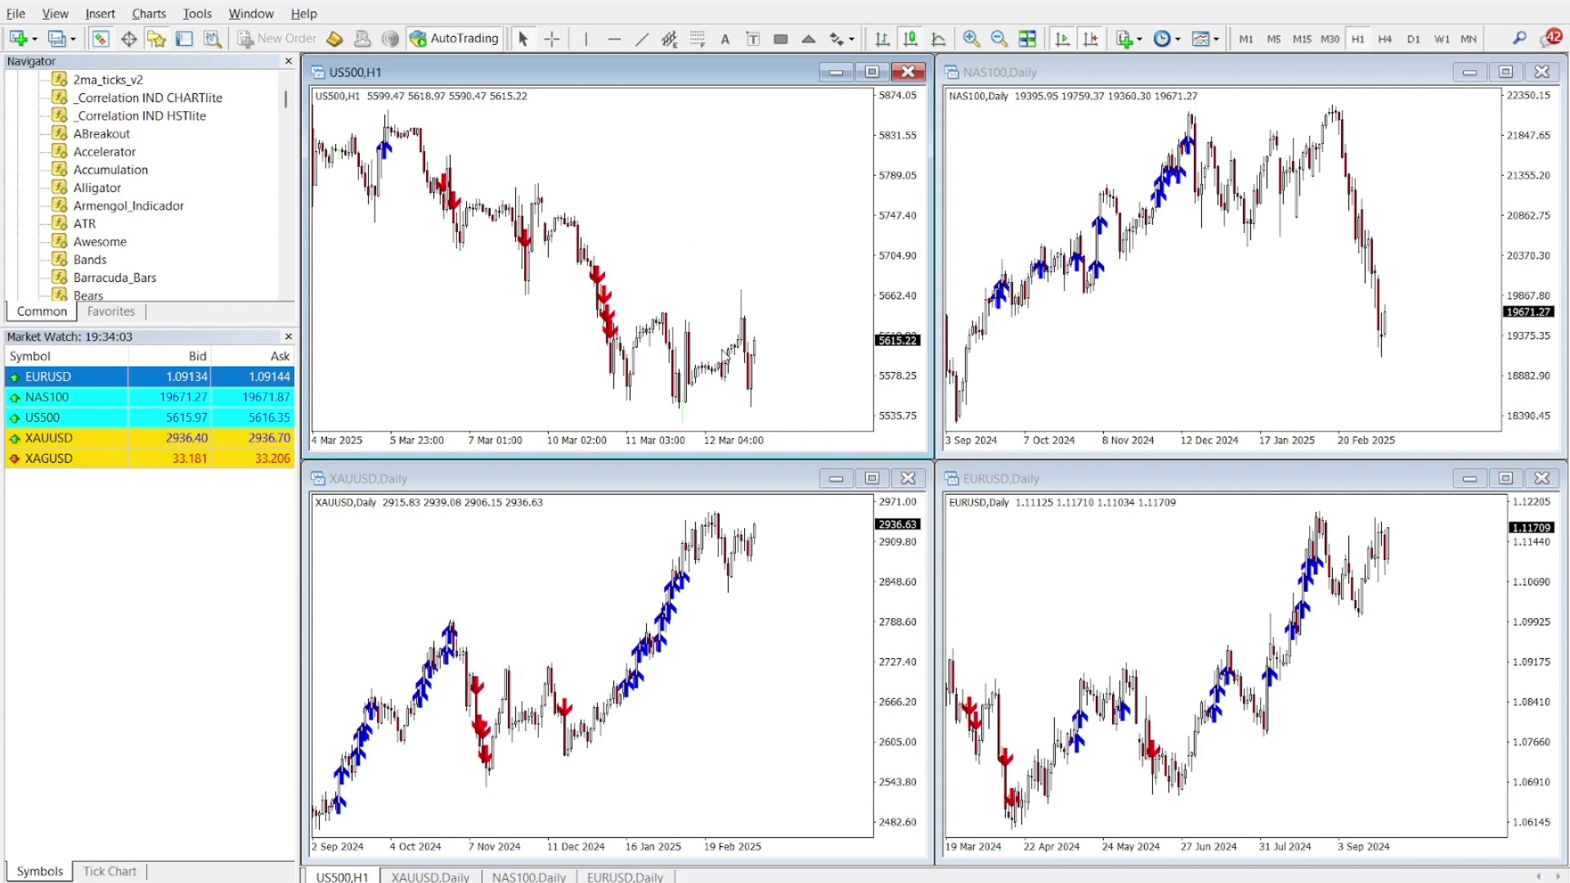
- Set the US500, NAS100, XAUUSD and EURUSD charts each to the H4 timeframe
left_click(1386, 40)
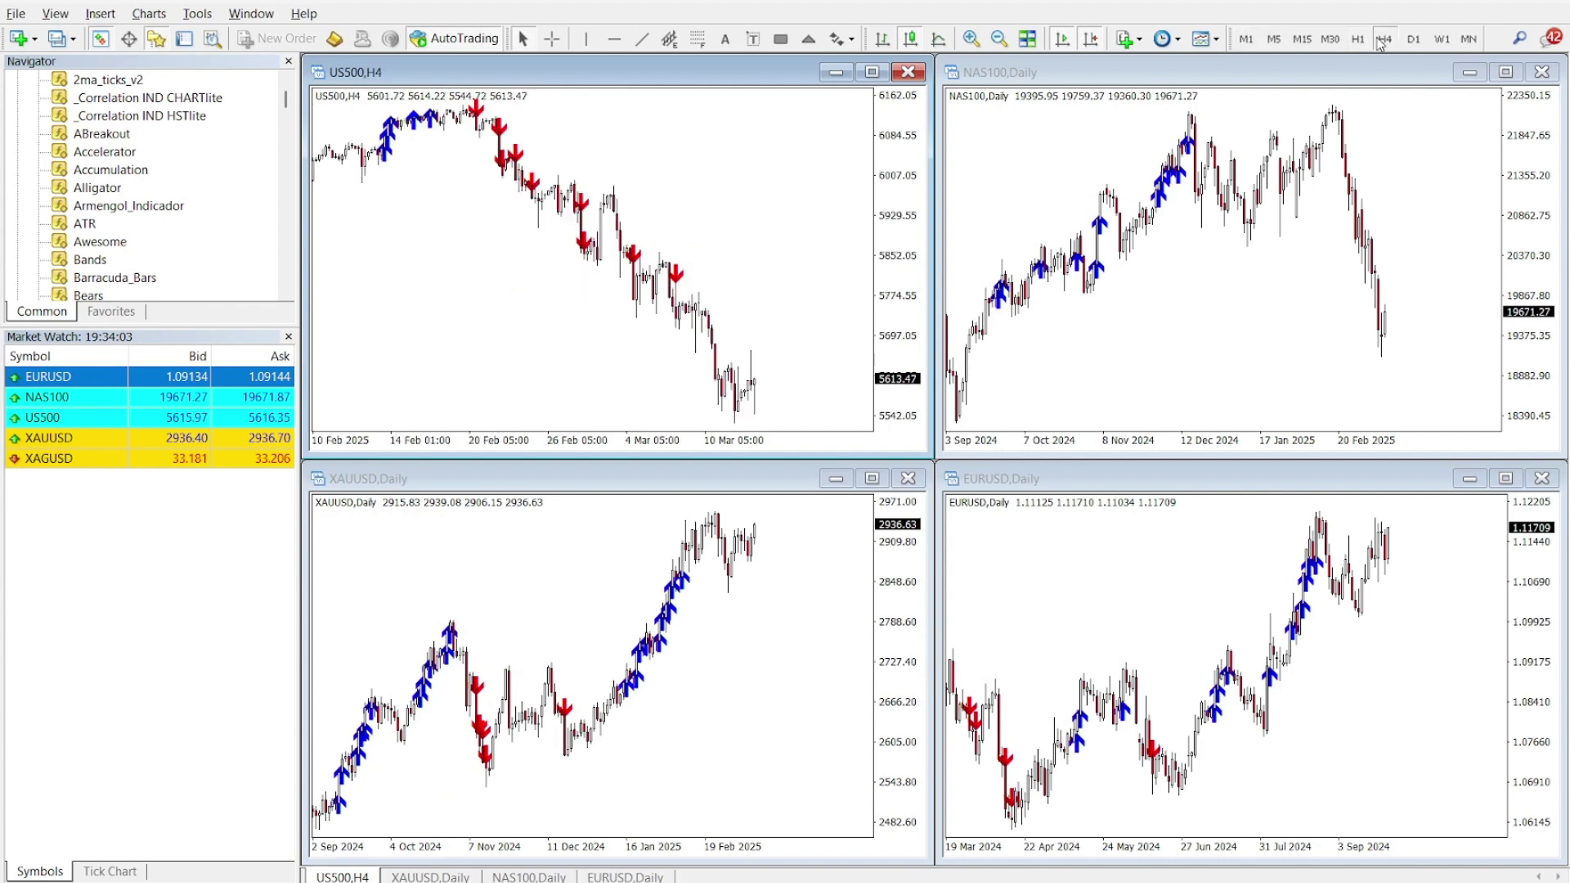
left_click(1347, 208)
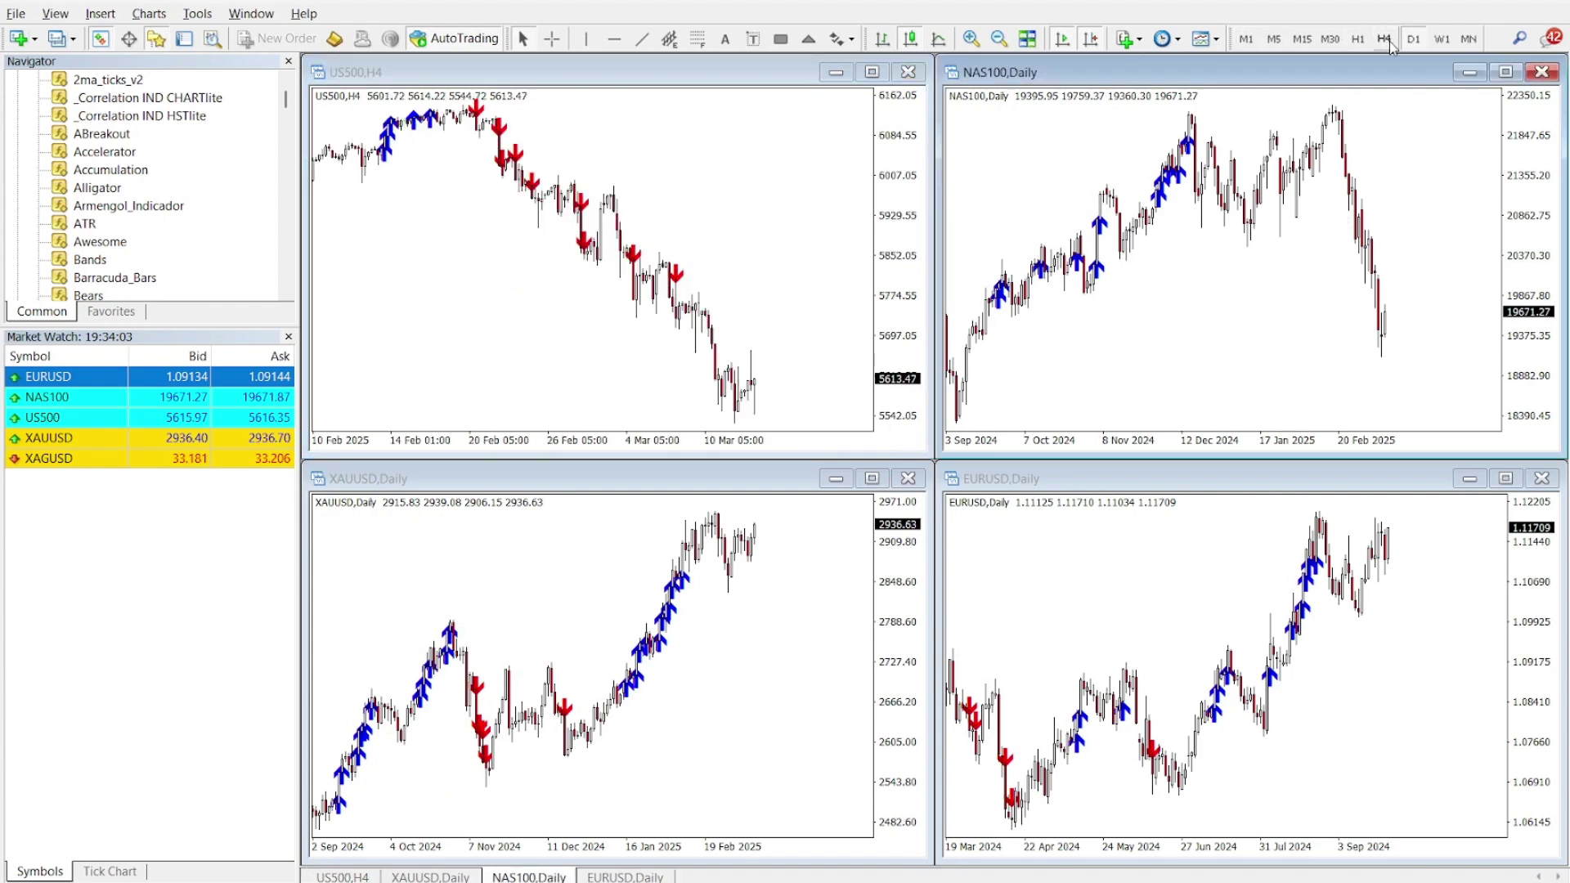
left_click(1385, 39)
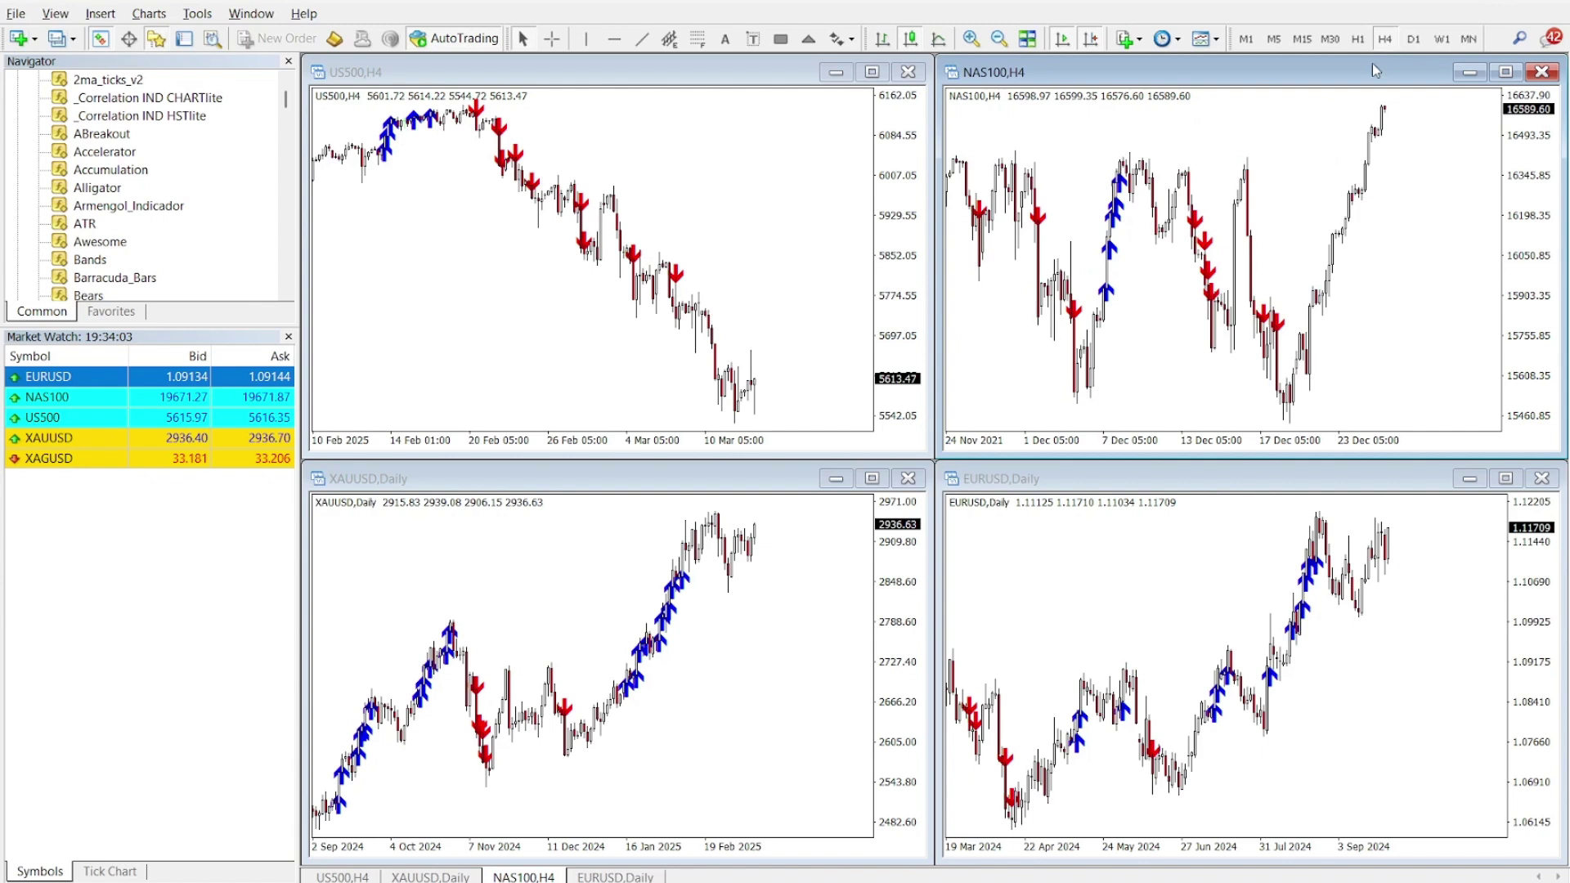
left_click(660, 611)
left_click(1385, 42)
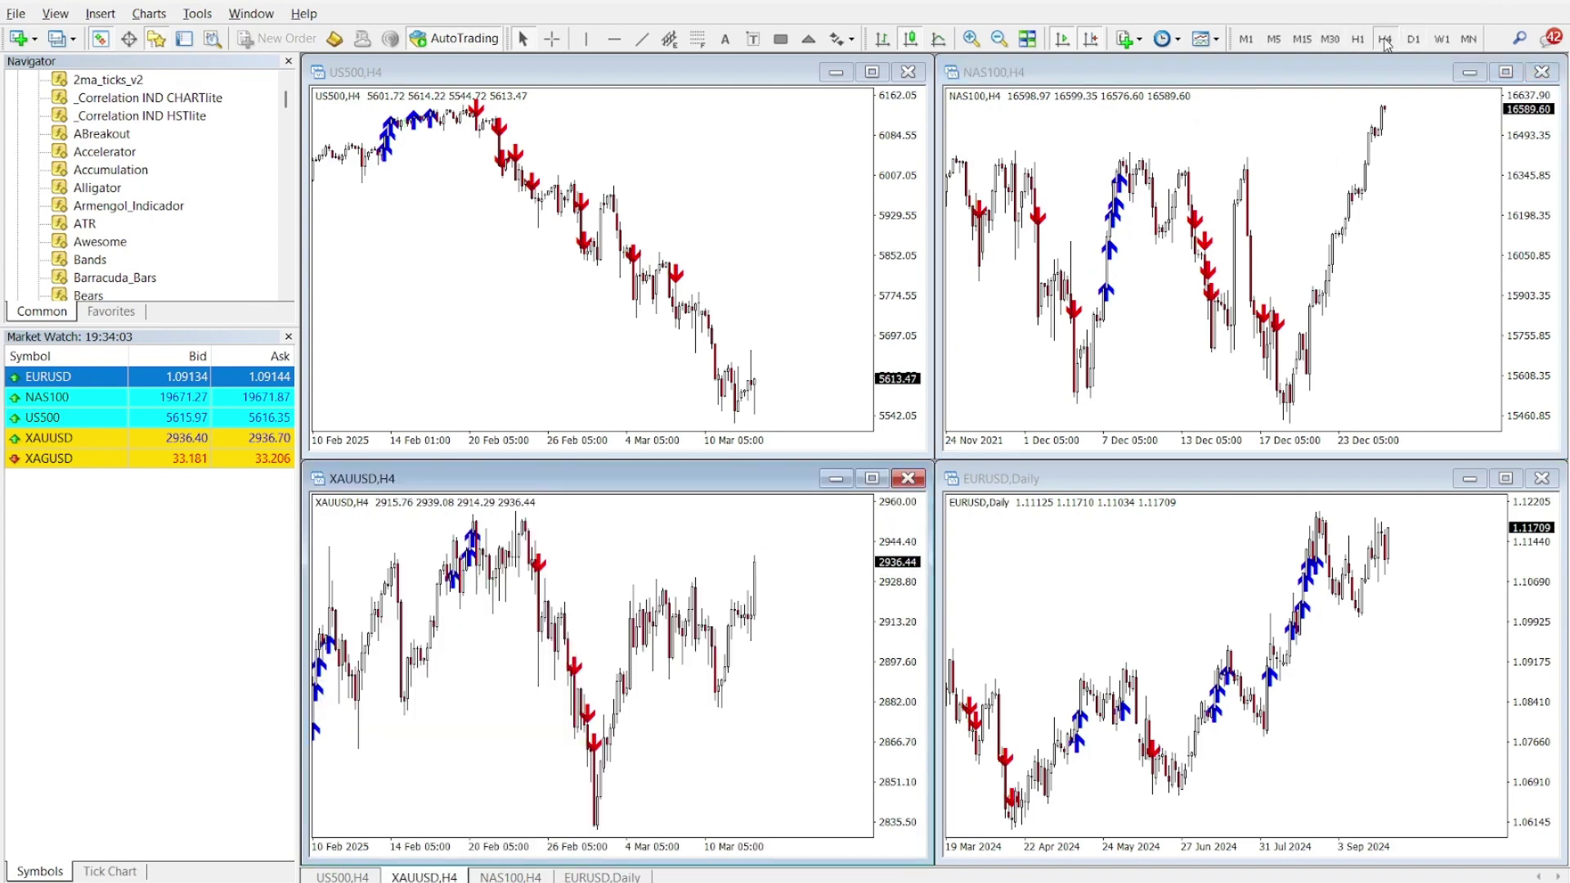
left_click(1320, 575)
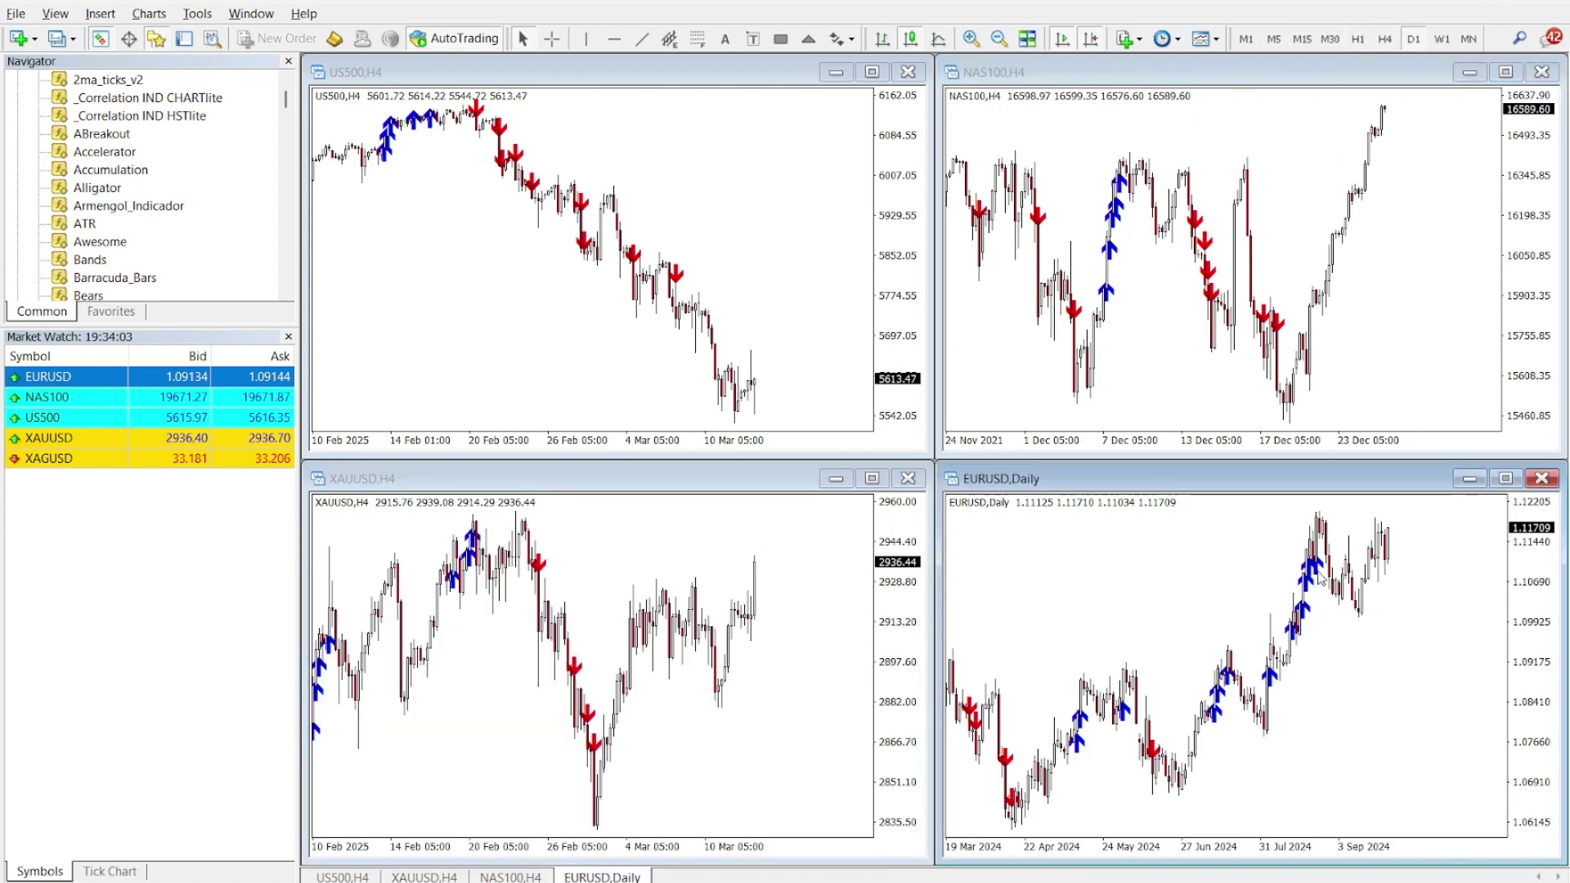
left_click(1384, 42)
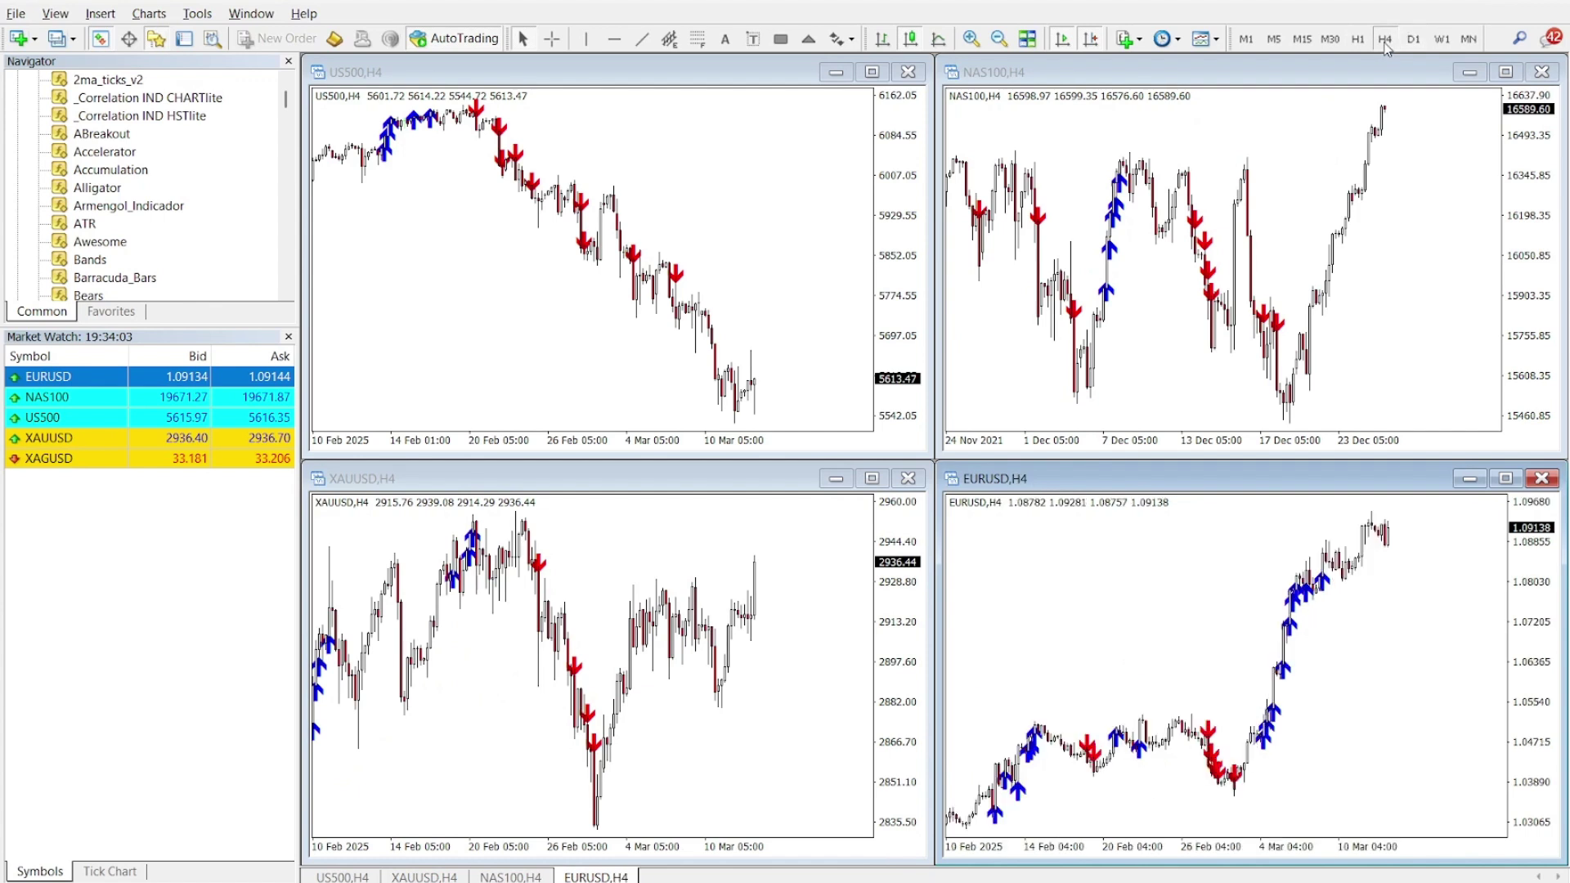